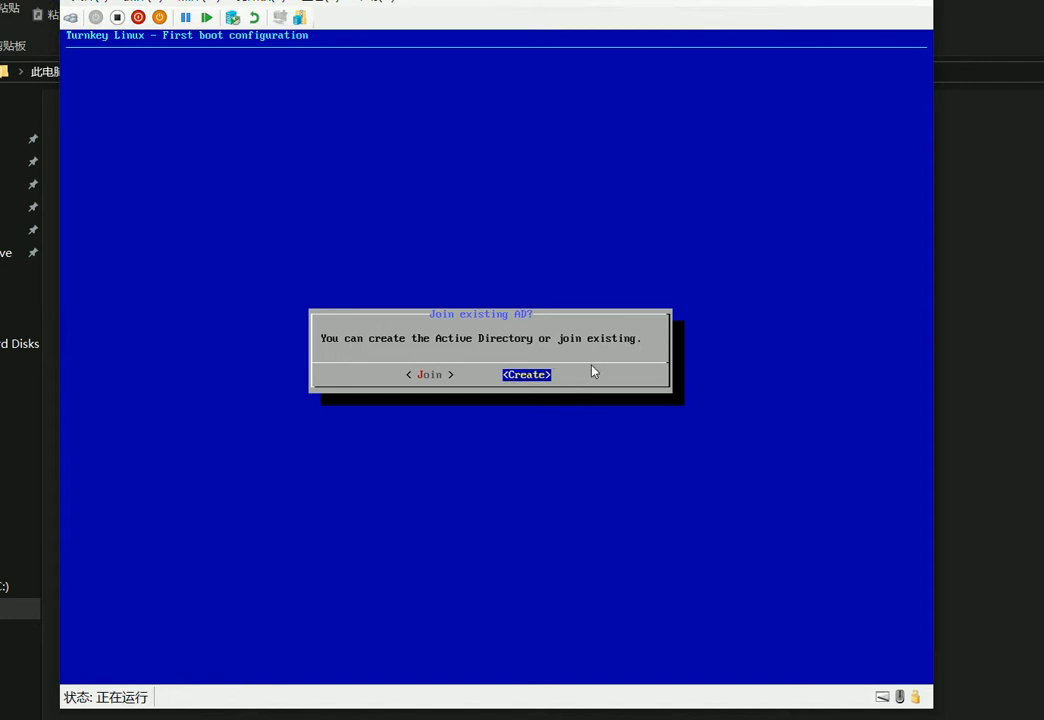
- Choose to create a new Active Directory and set the Samba/Kerberos realm to calab.lan
key(Return)
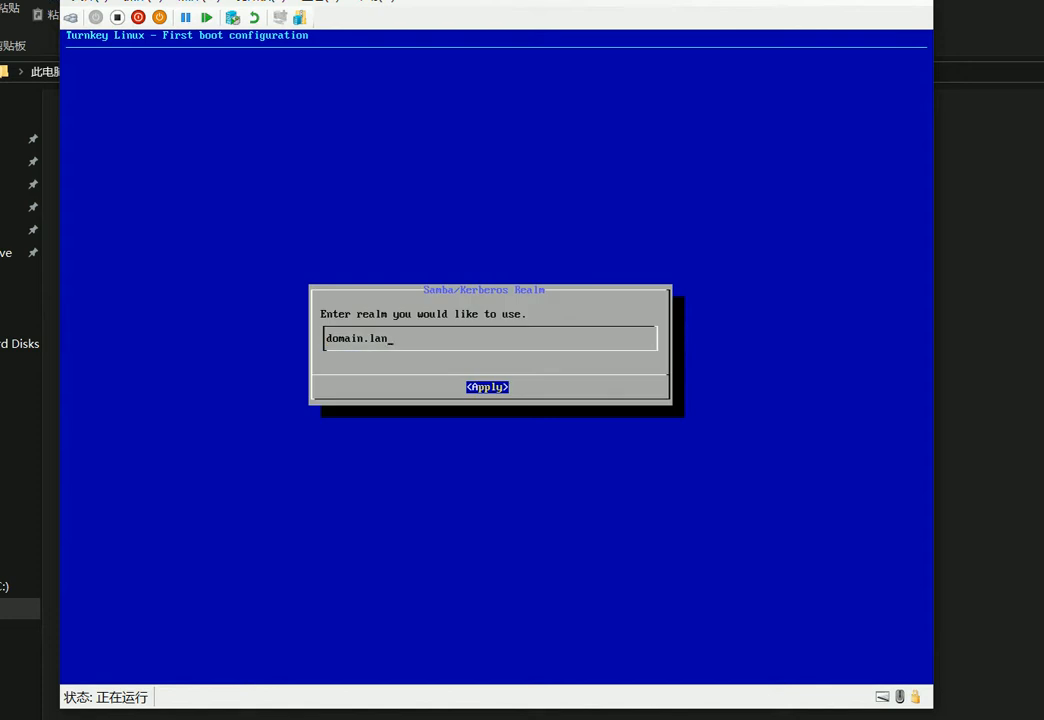
key(Delete)
key(Delete)
key(Delete)
key(Delete)
key(Delete)
key(Delete)
text(calab)
key(Return)
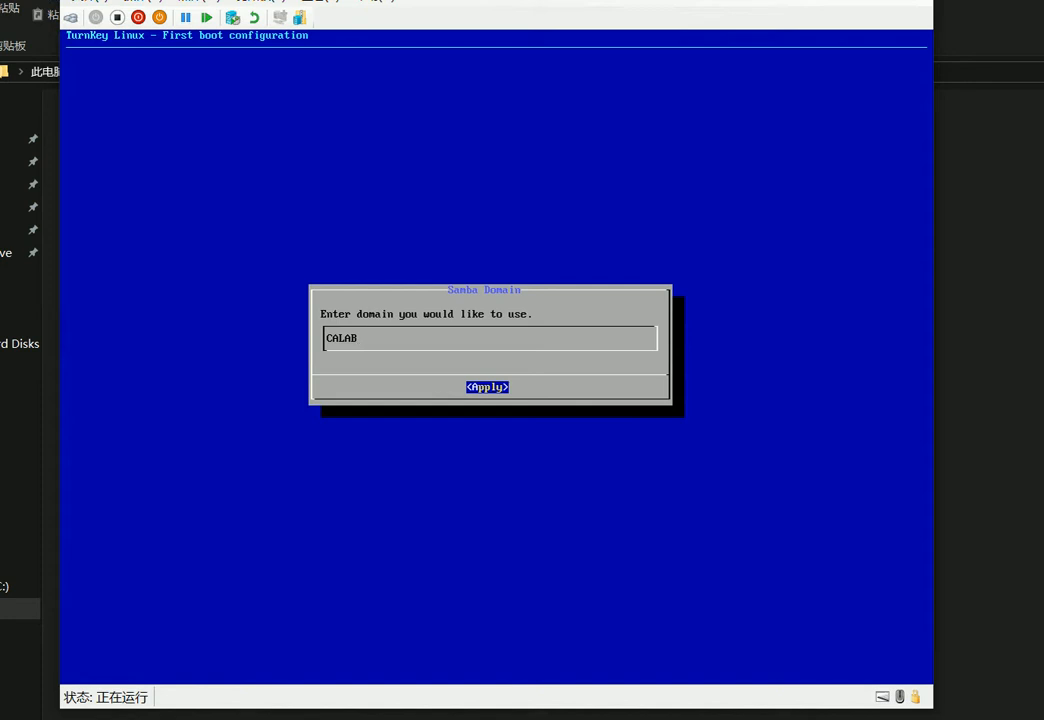
- Replace the suggested Samba domain name with calab and apply it
key(BackSpace)
key(BackSpace)
key(BackSpace)
key(BackSpace)
key(BackSpace)
text(calab)
key(Return)
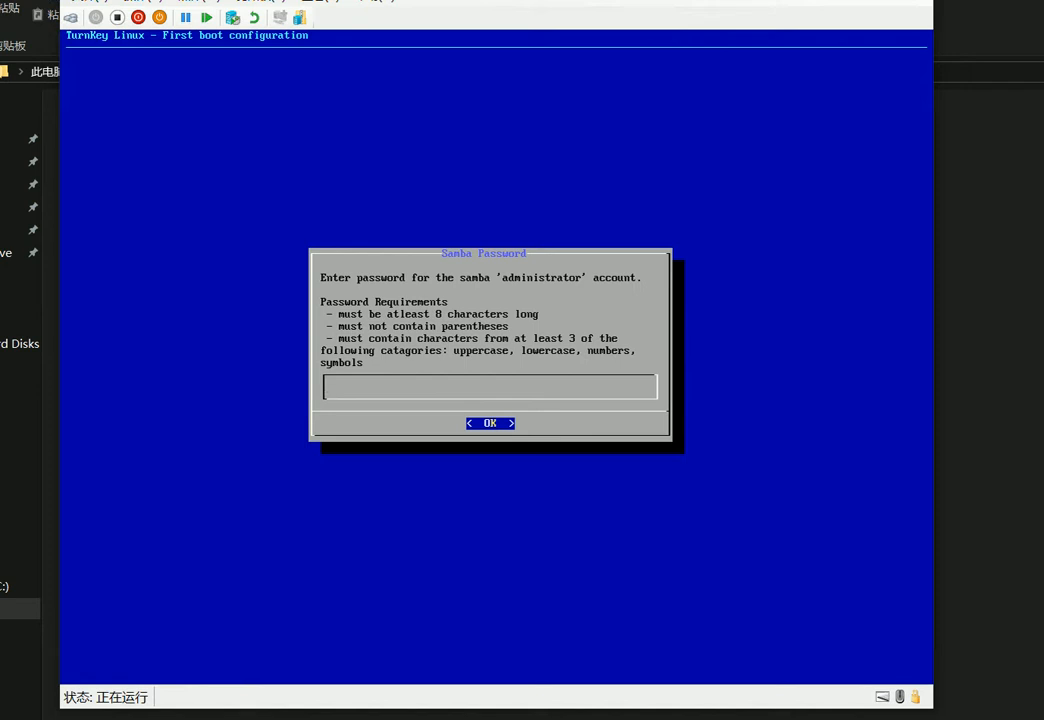
- Set and confirm the password for the Samba administrator account
text(***********)
key(Return)
text(*****)
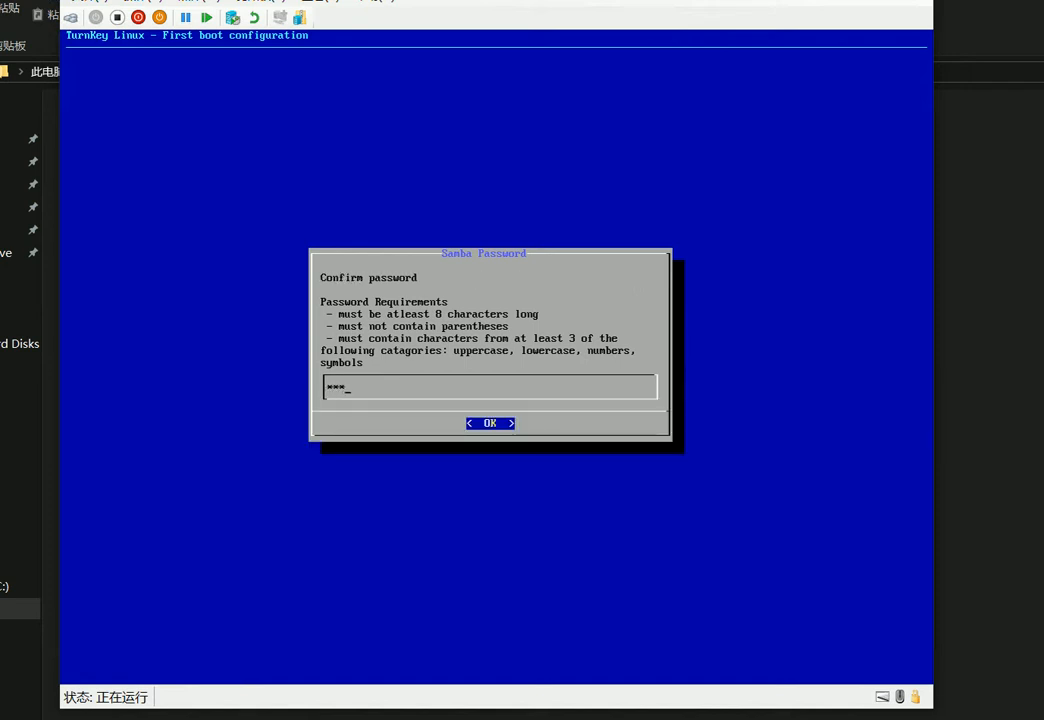
text(*****)
key(Return)
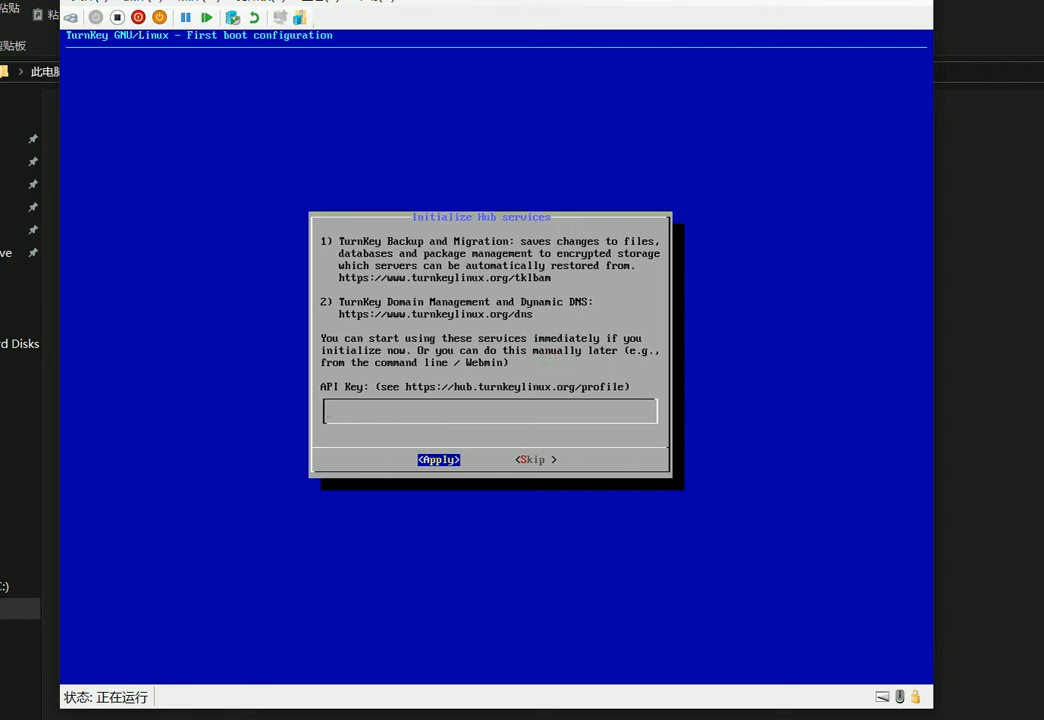
- Skip the Hub services and security alerts setup, and reboot to put the kernel update into effect
key(Tab)
key(Return)
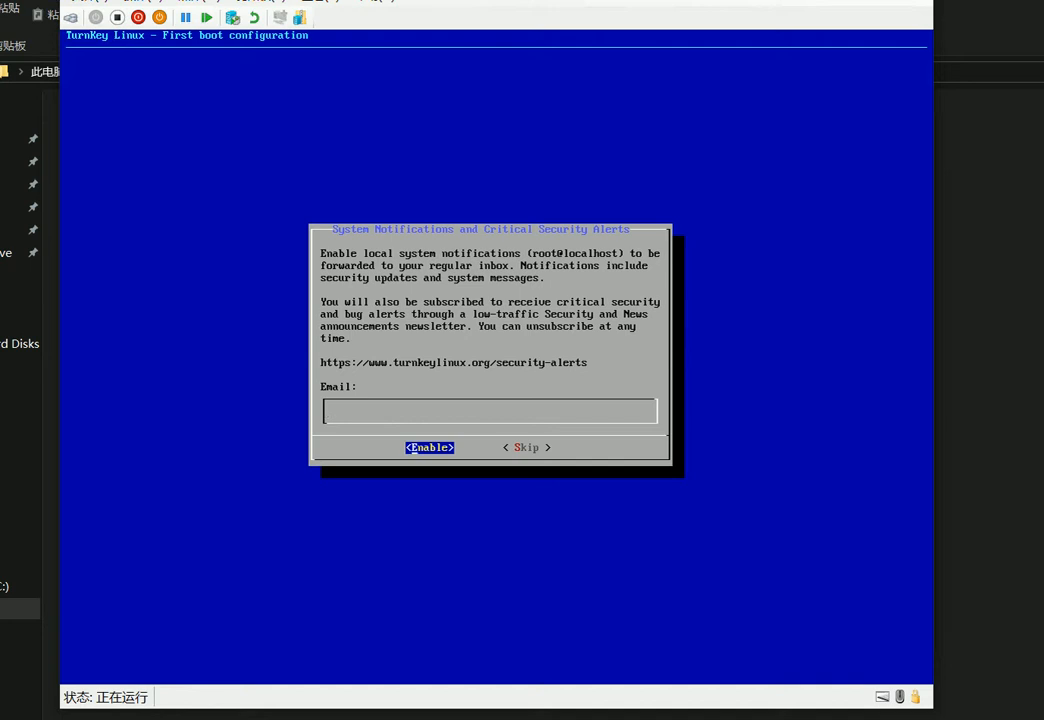
key(Tab)
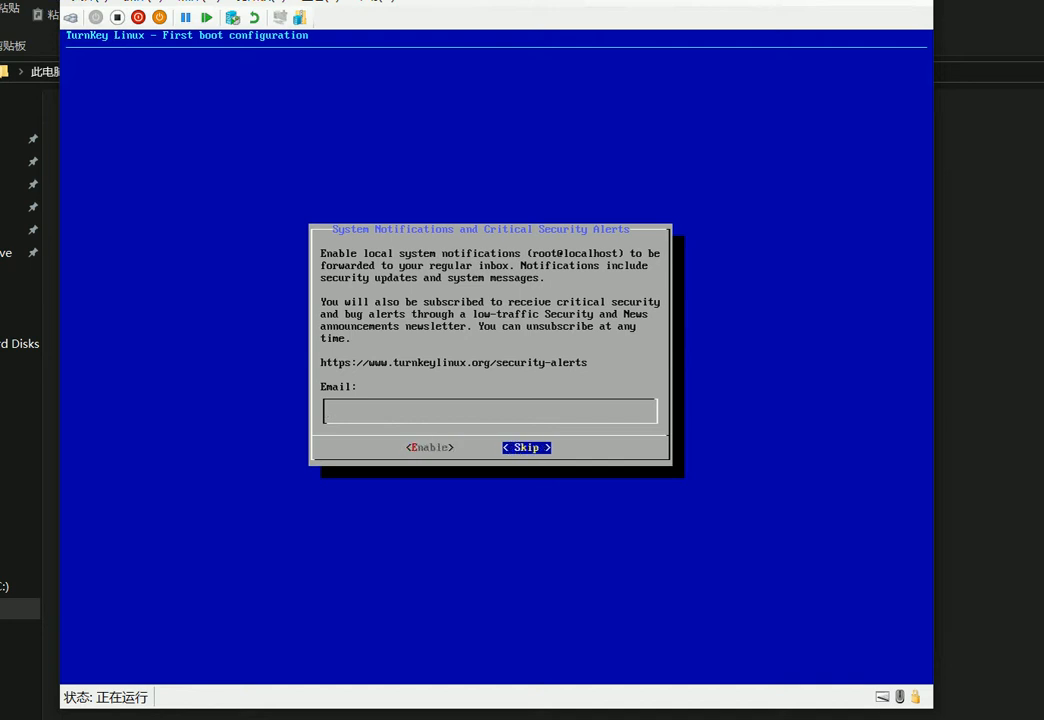
key(Return)
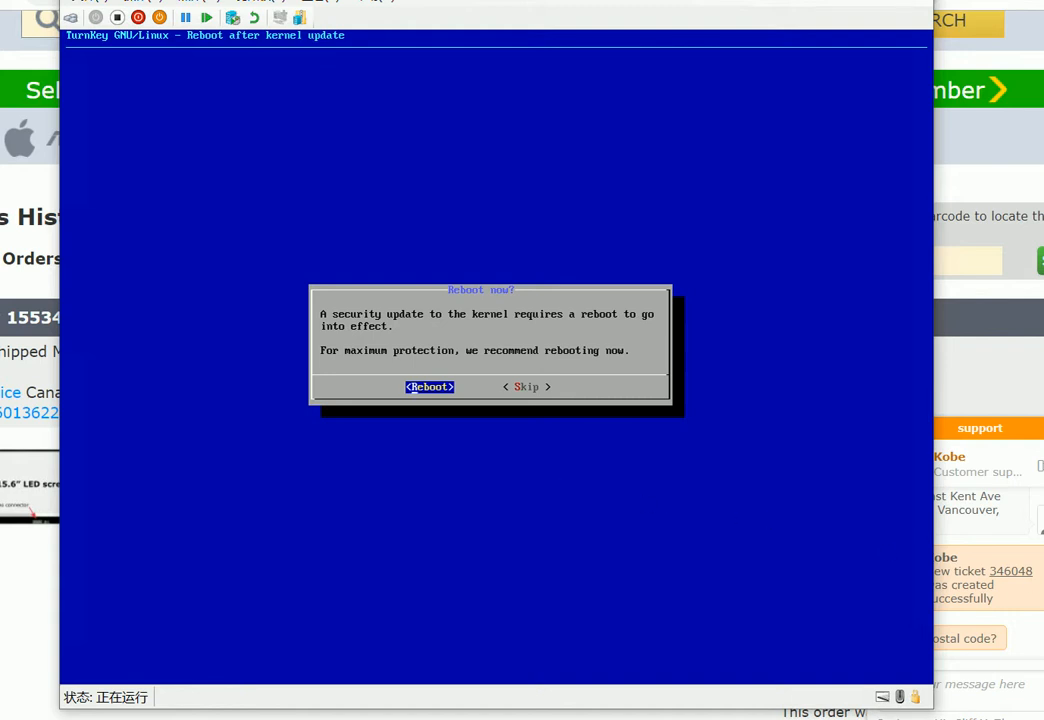
key(Return)
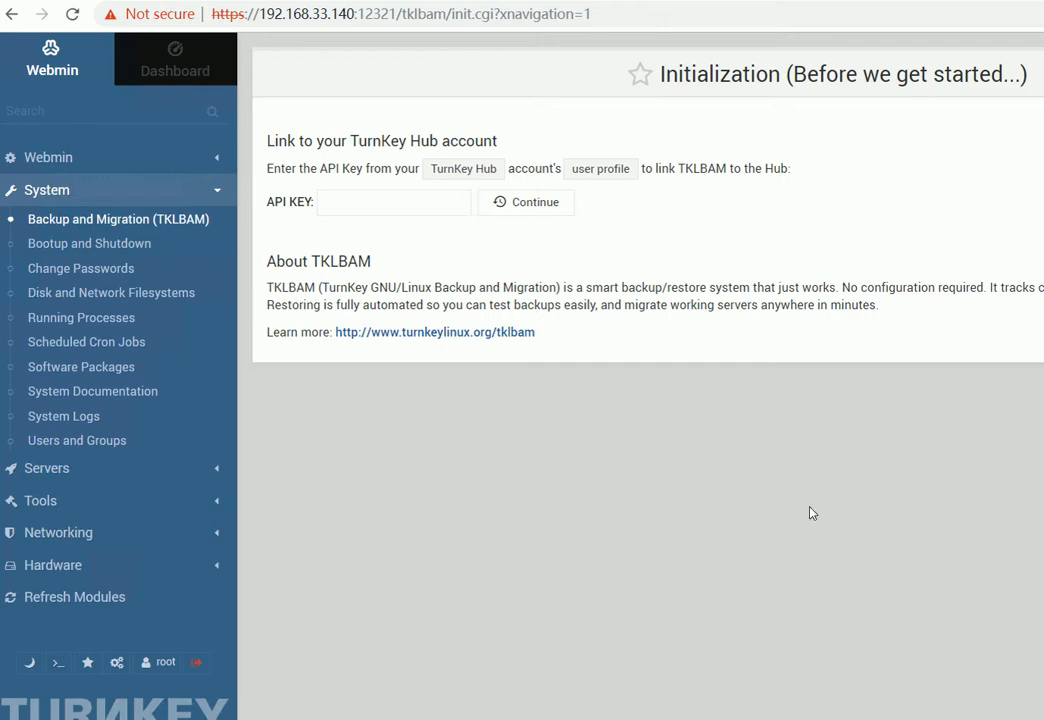
- Switch from the TKLBAM API key form to the TurnKey Hub website and open its account access page
mouse_move(800, 718)
click(381, 201)
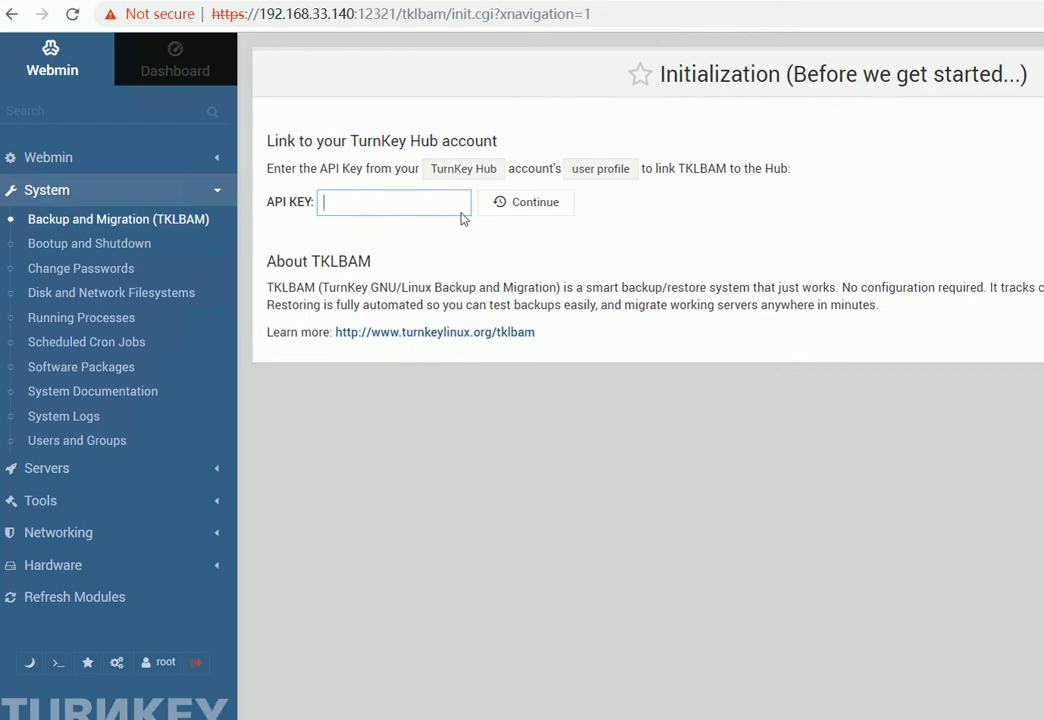
click(584, 1)
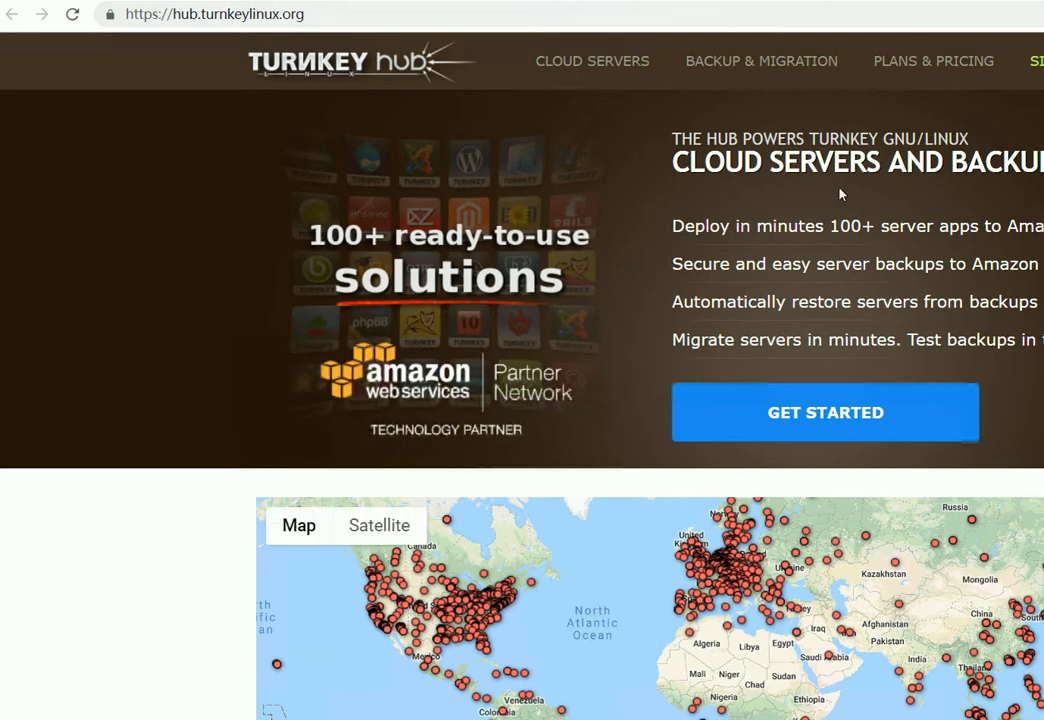
click(1036, 61)
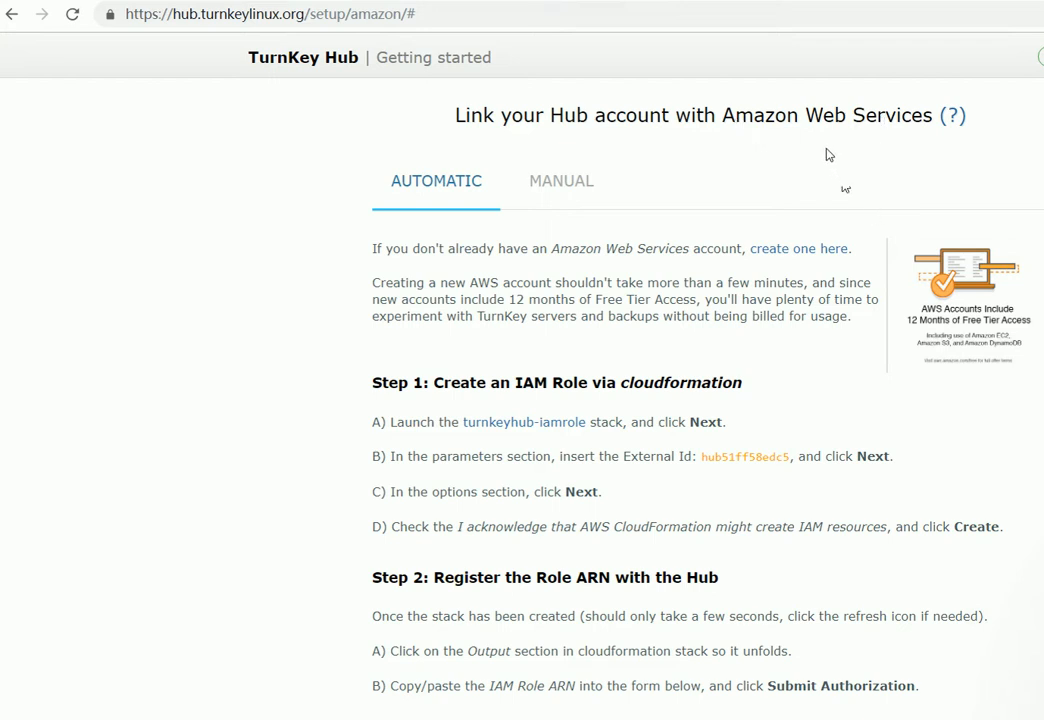
- Review the automatic Amazon Web Services linking instructions and try to submit the authorization without an IAM Role ARN
drag(806, 115, 902, 114)
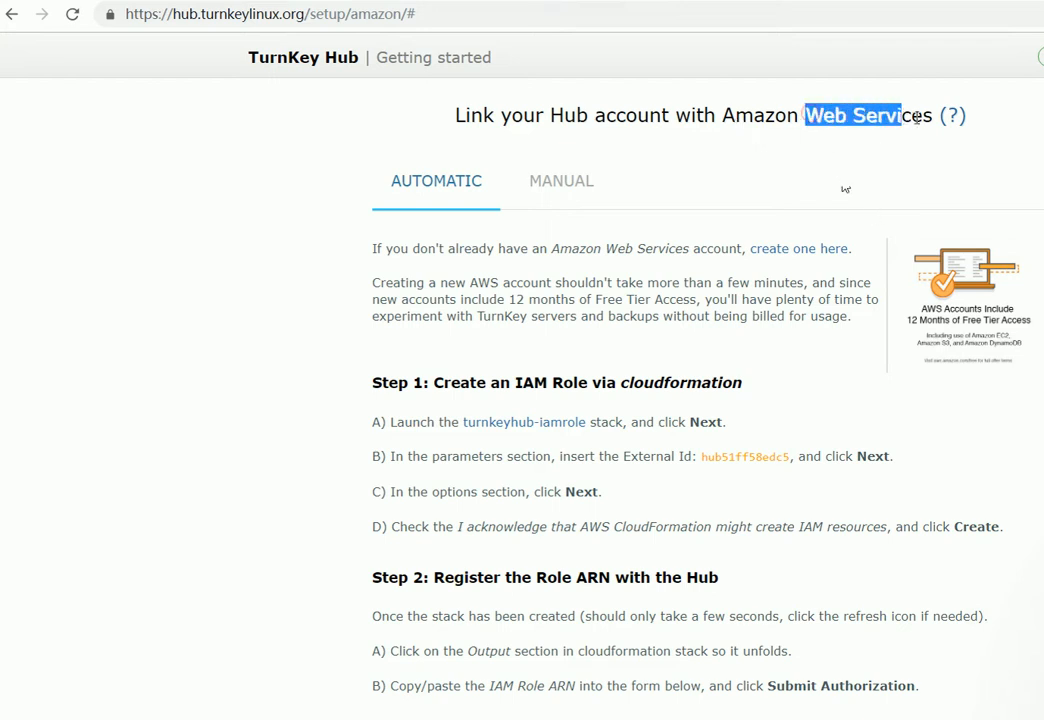
click(920, 114)
scroll(716, 360, down, 3)
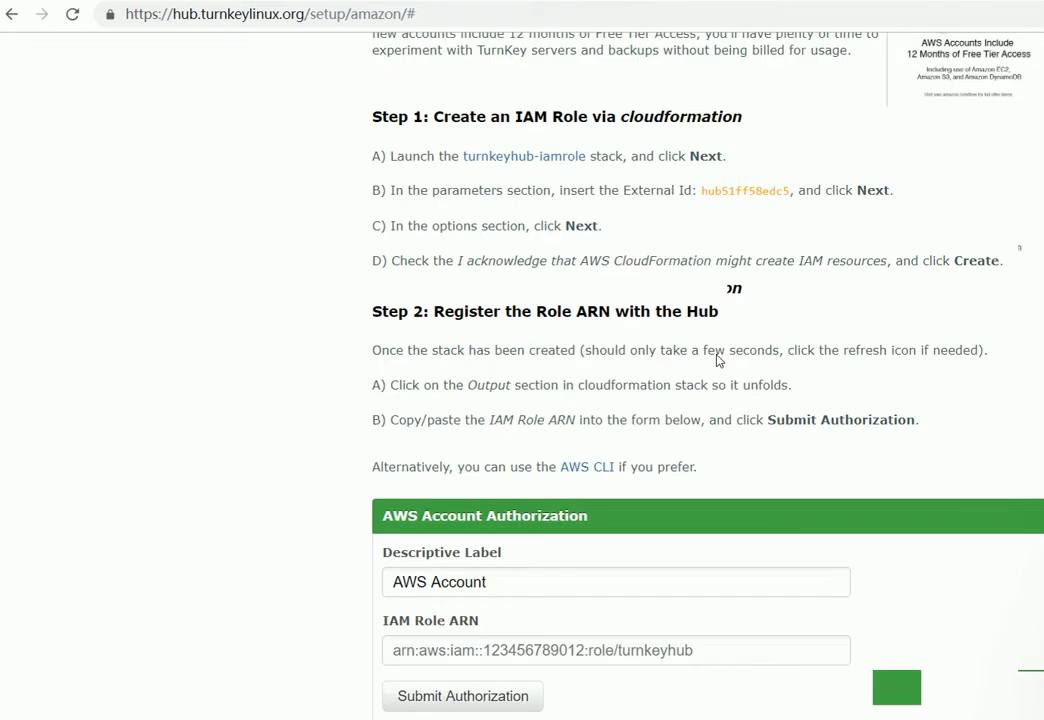
click(485, 696)
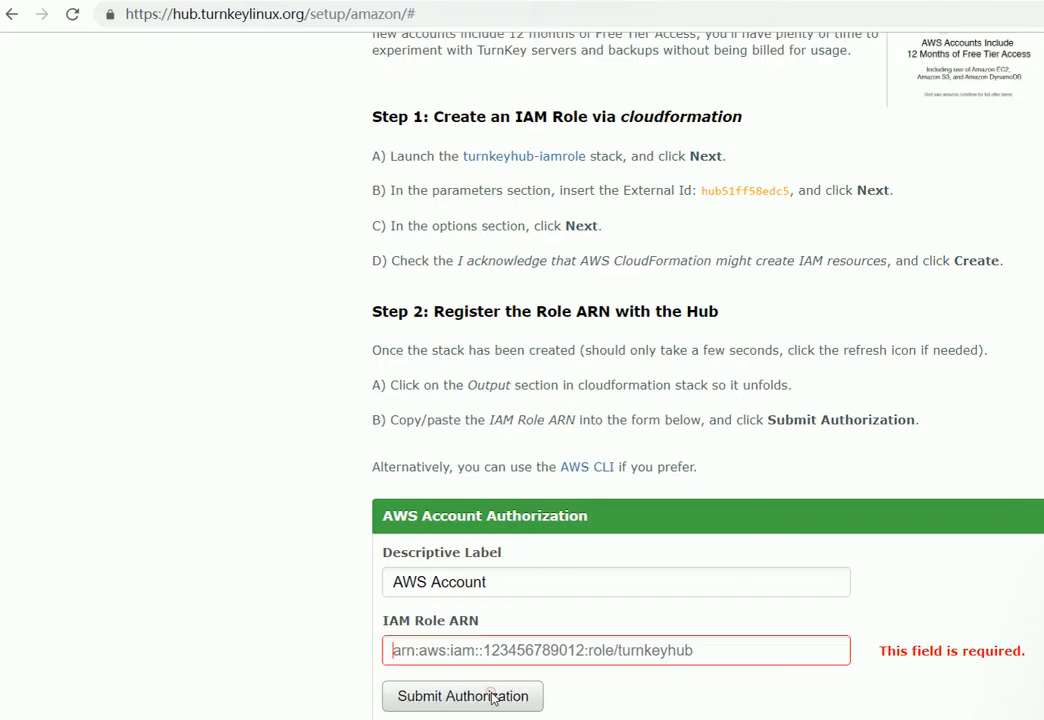
click(459, 582)
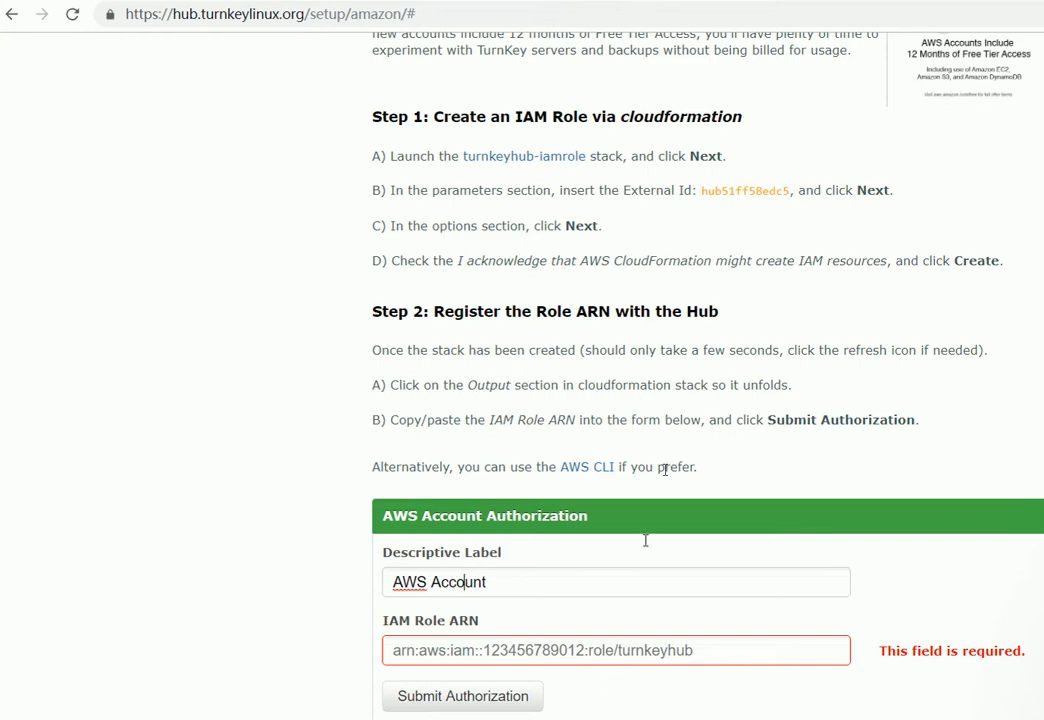
- Review the manual AWS linking instructions through to the authorization form and switch to the other open TurnKey Hub page
scroll(645, 540, up, 3)
click(556, 183)
scroll(600, 480, down, 1)
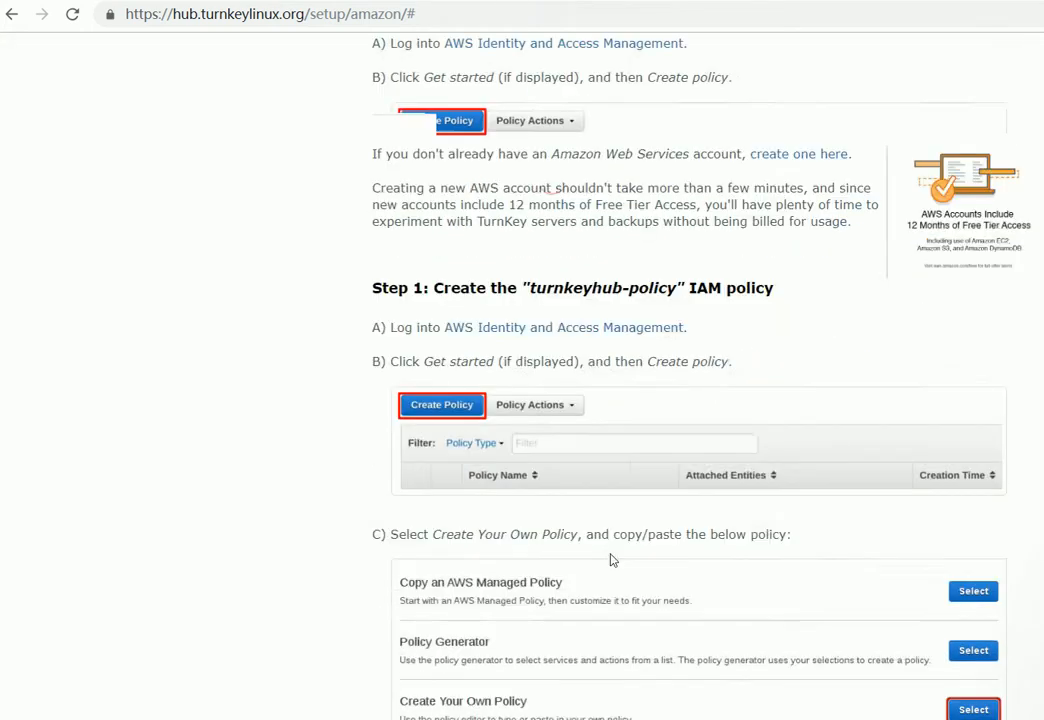
scroll(613, 560, down, 15)
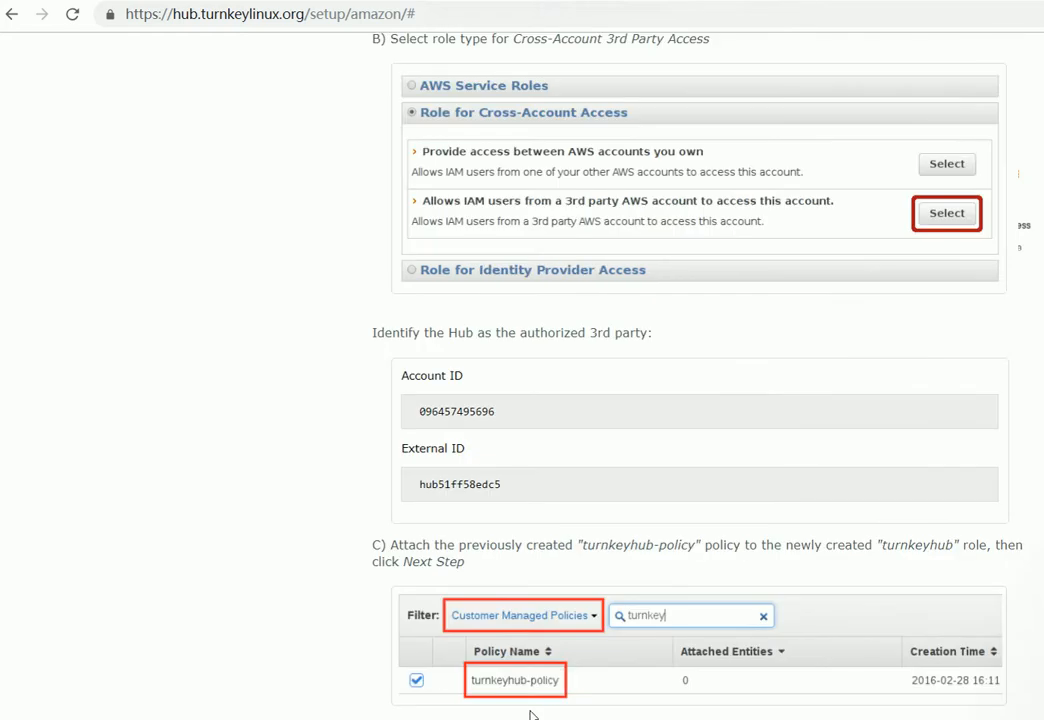
scroll(531, 714, down, 5)
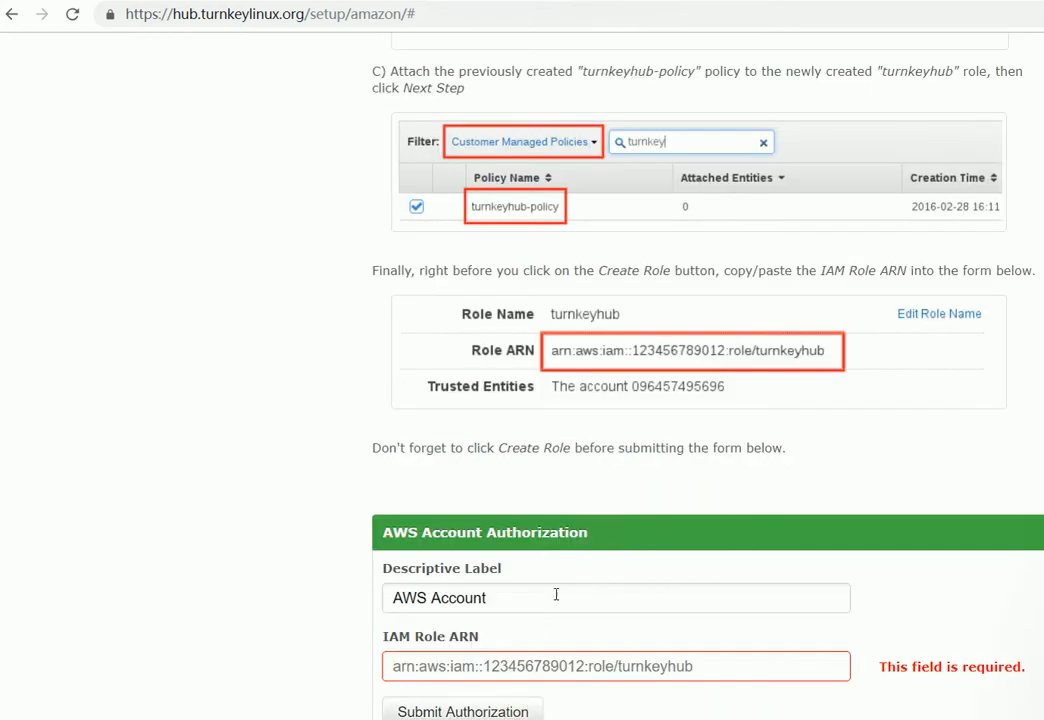
scroll(735, 567, up, 10)
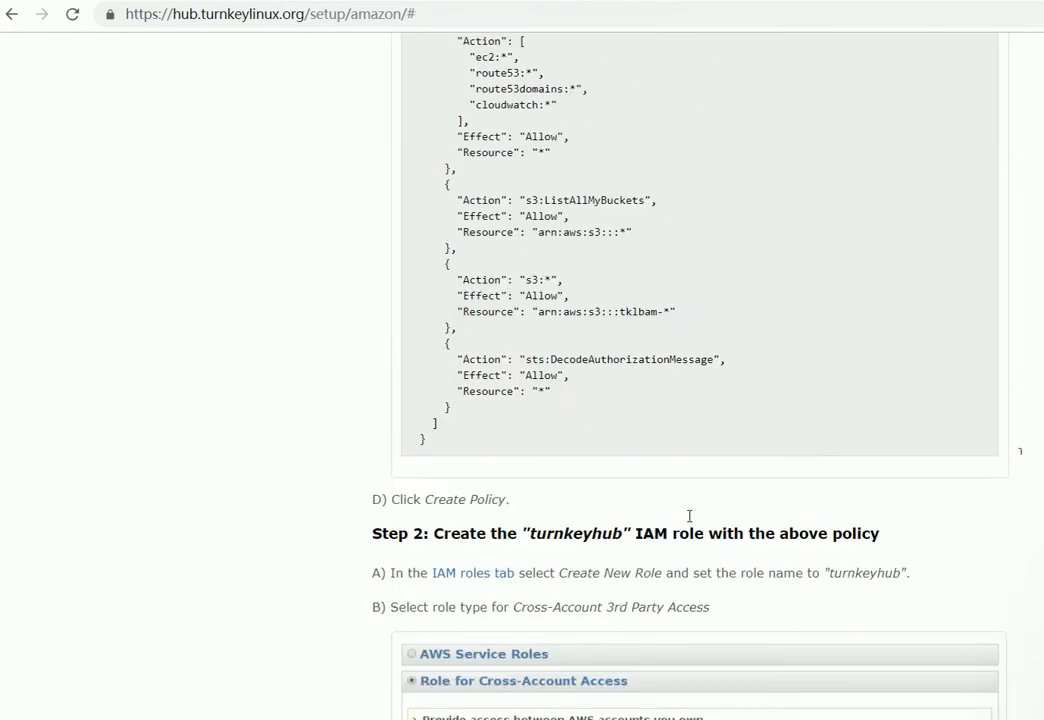
scroll(700, 515, up, 12)
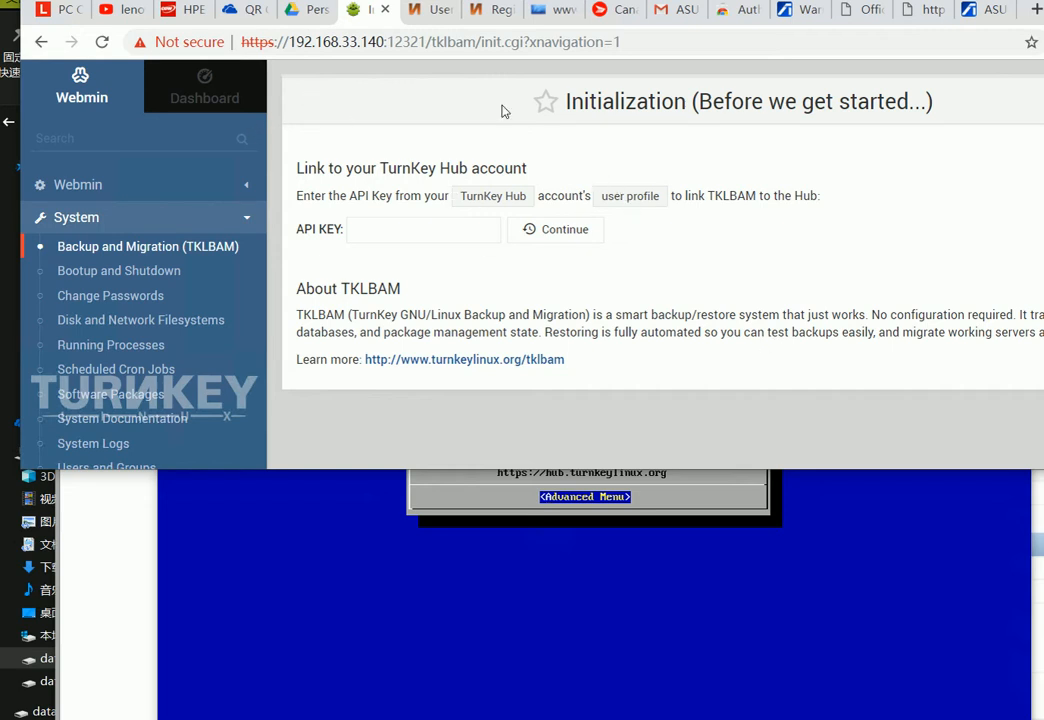
click(432, 14)
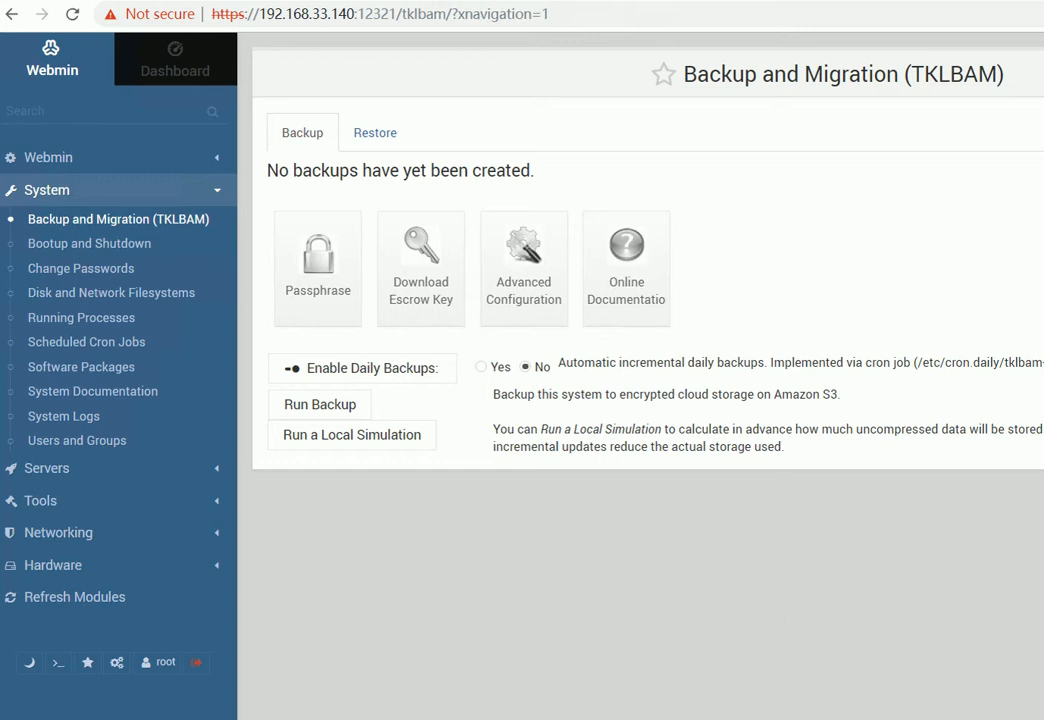
- Look through the Bootup and Shutdown, Postfix Mail Server, Samba Windows File Sharing and SSH Server modules and the Networking category
click(32, 243)
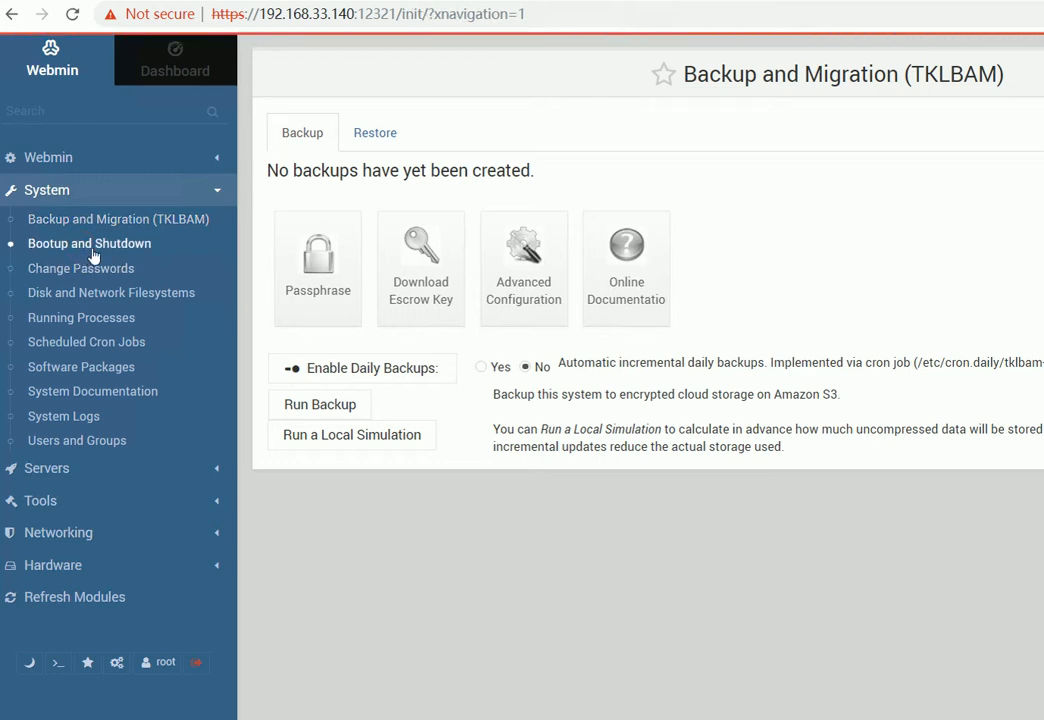
click(102, 293)
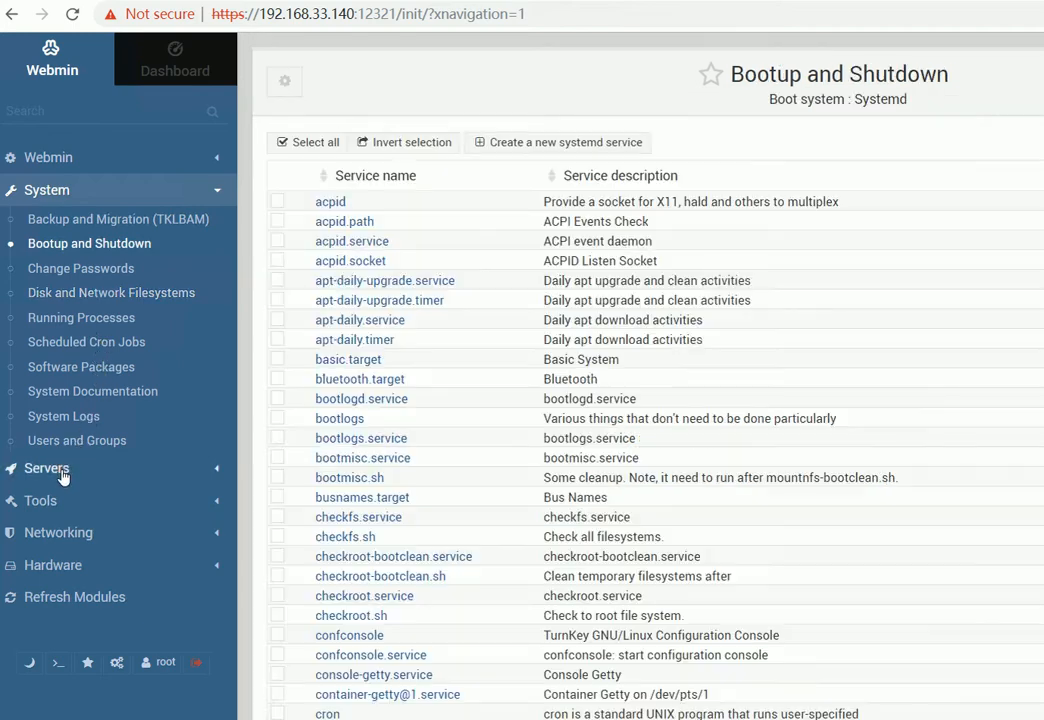
click(66, 468)
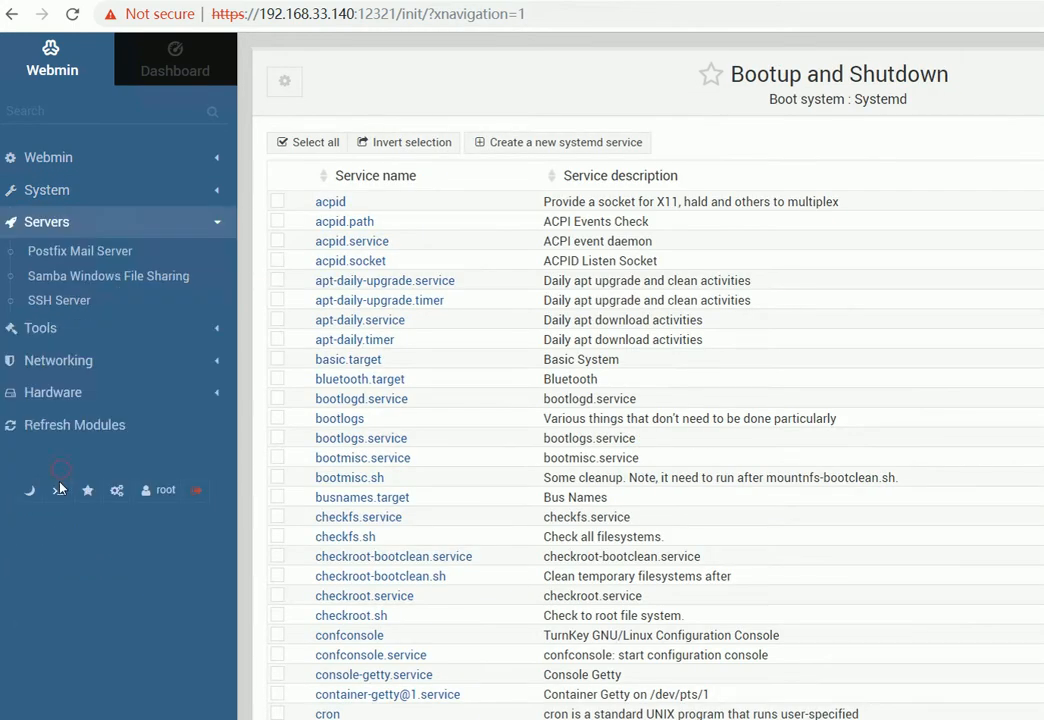
click(87, 256)
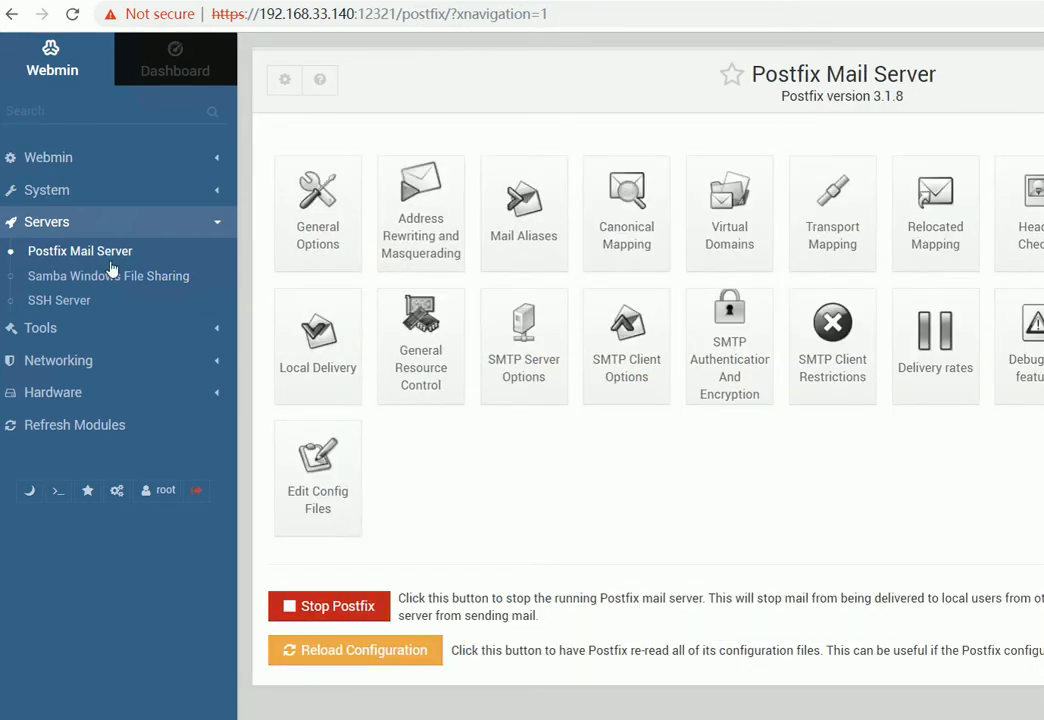
click(116, 284)
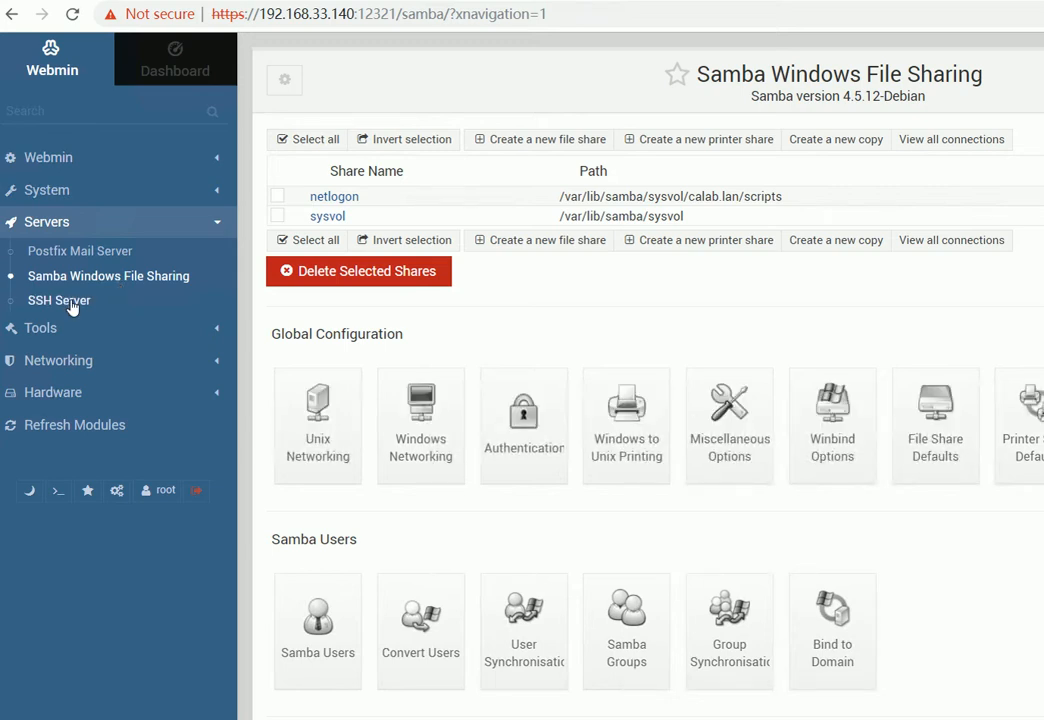
click(72, 303)
click(60, 360)
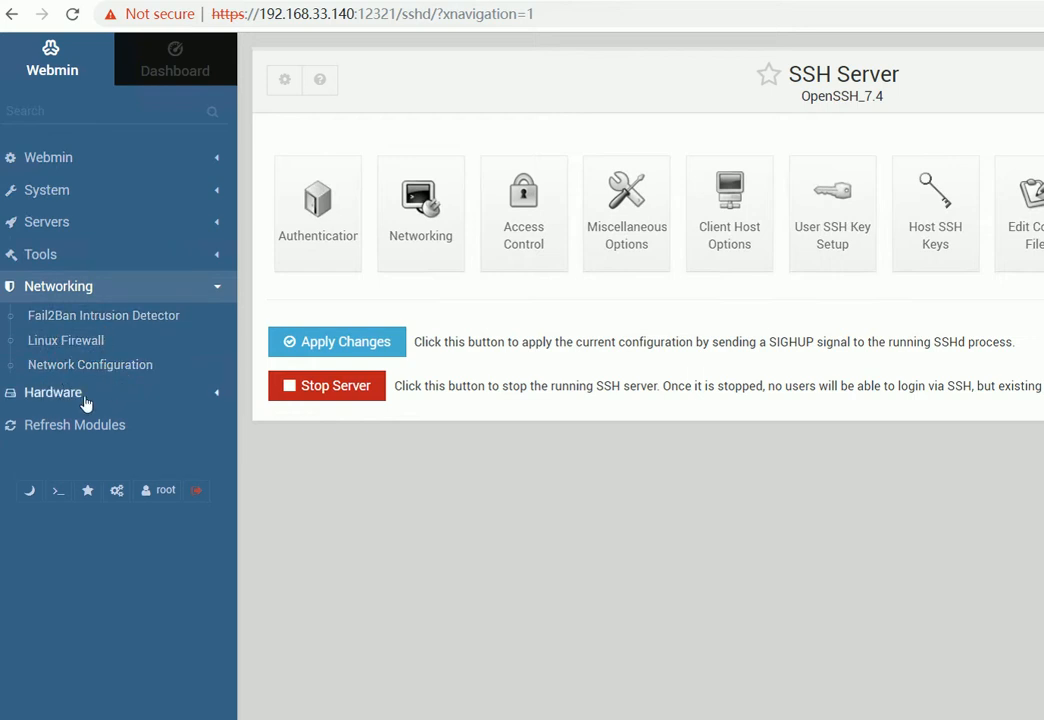
- Open Samba Windows File Sharing, try to start the Samba servers, and return to the module page
click(62, 226)
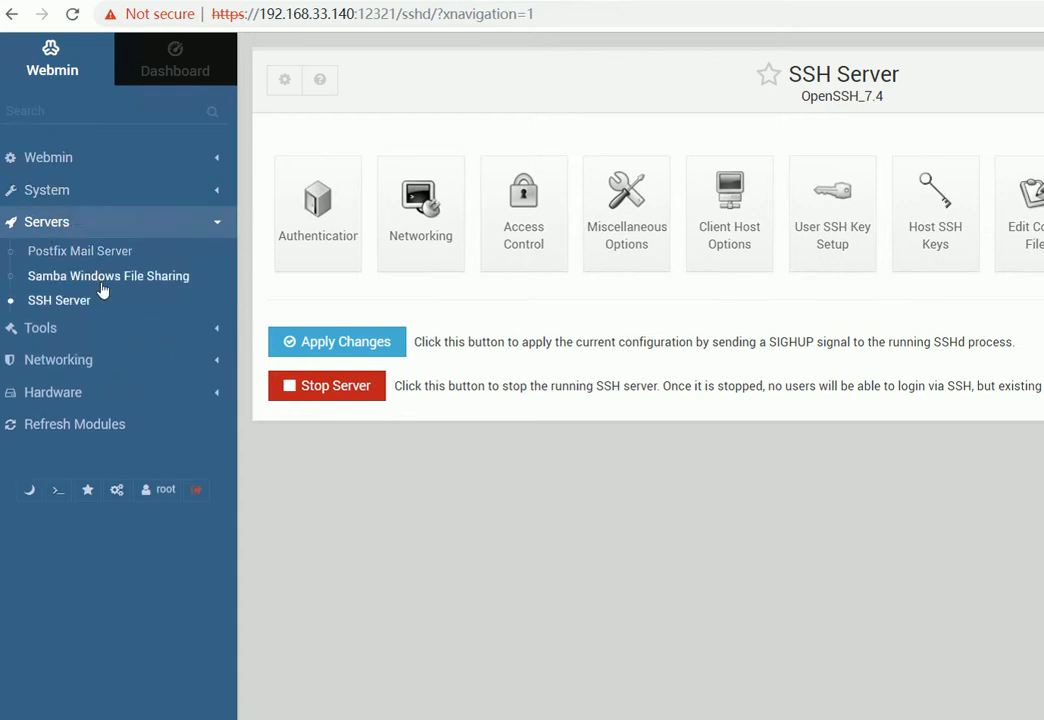
click(102, 287)
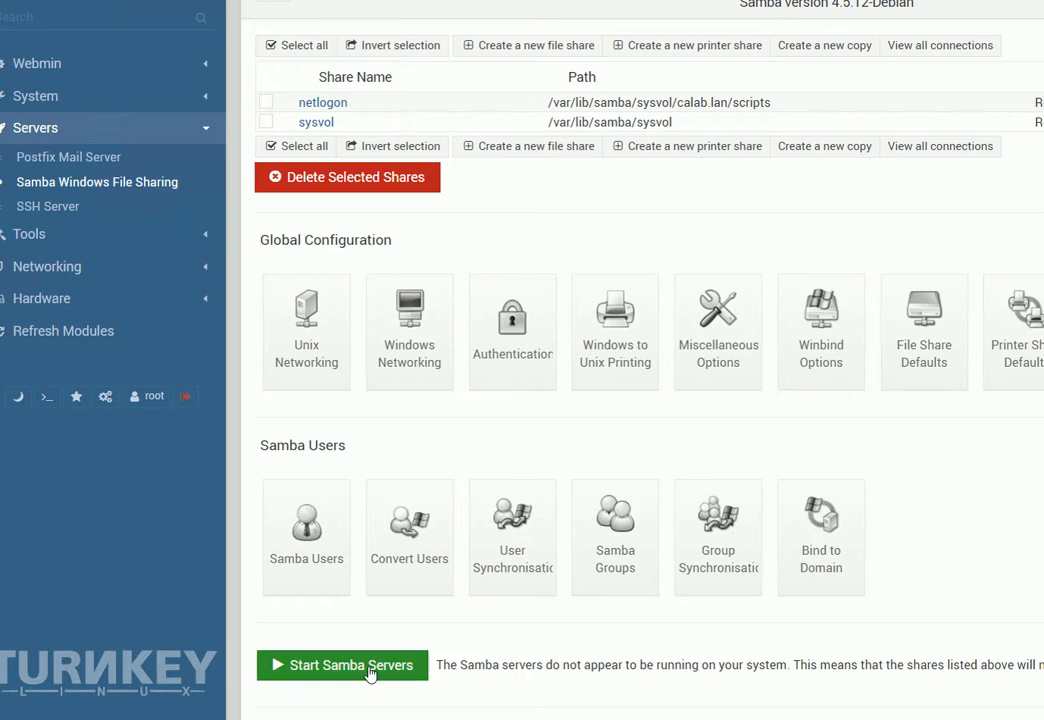
click(369, 670)
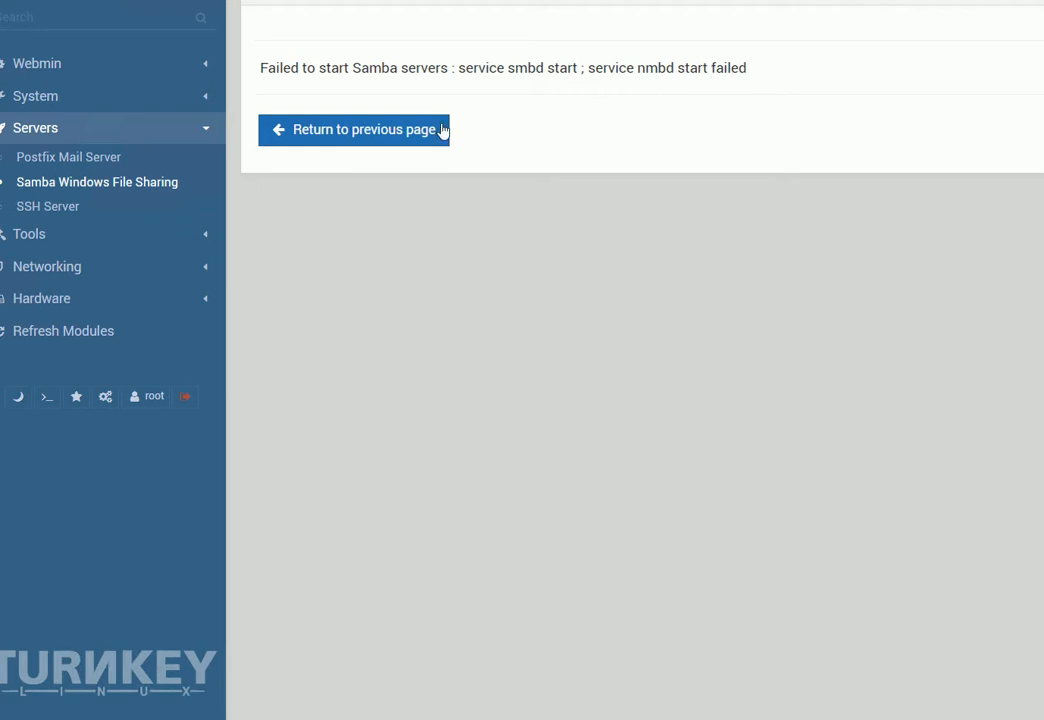
click(378, 135)
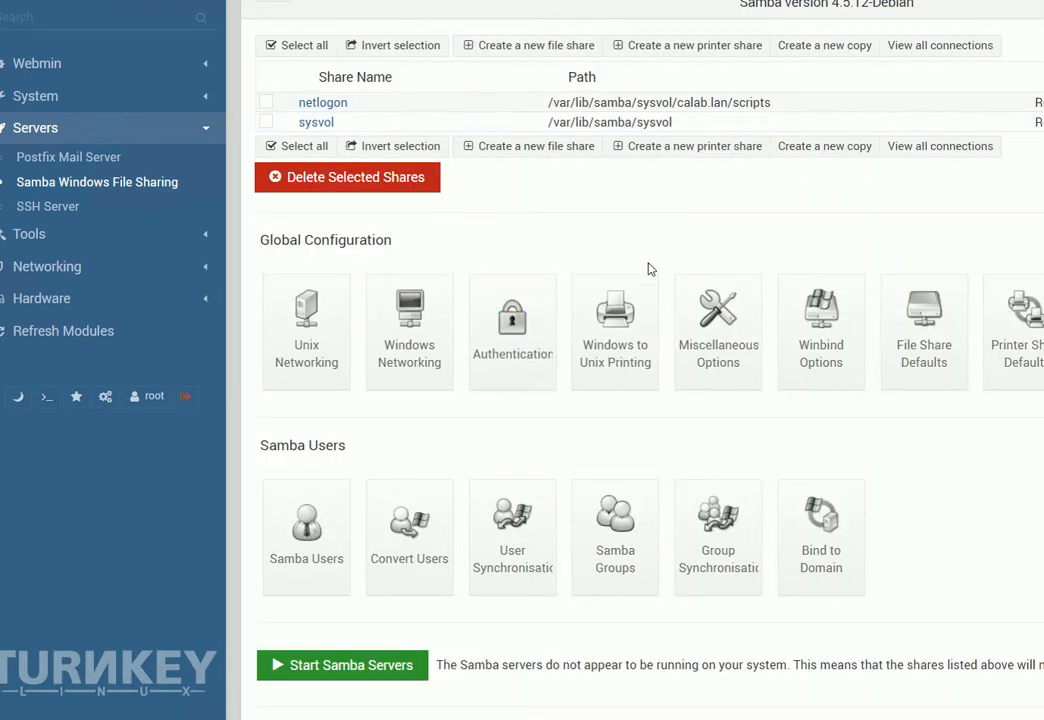
- Try to start the Winbind servers from the Samba Windows File Sharing module
scroll(650, 268, down, 1)
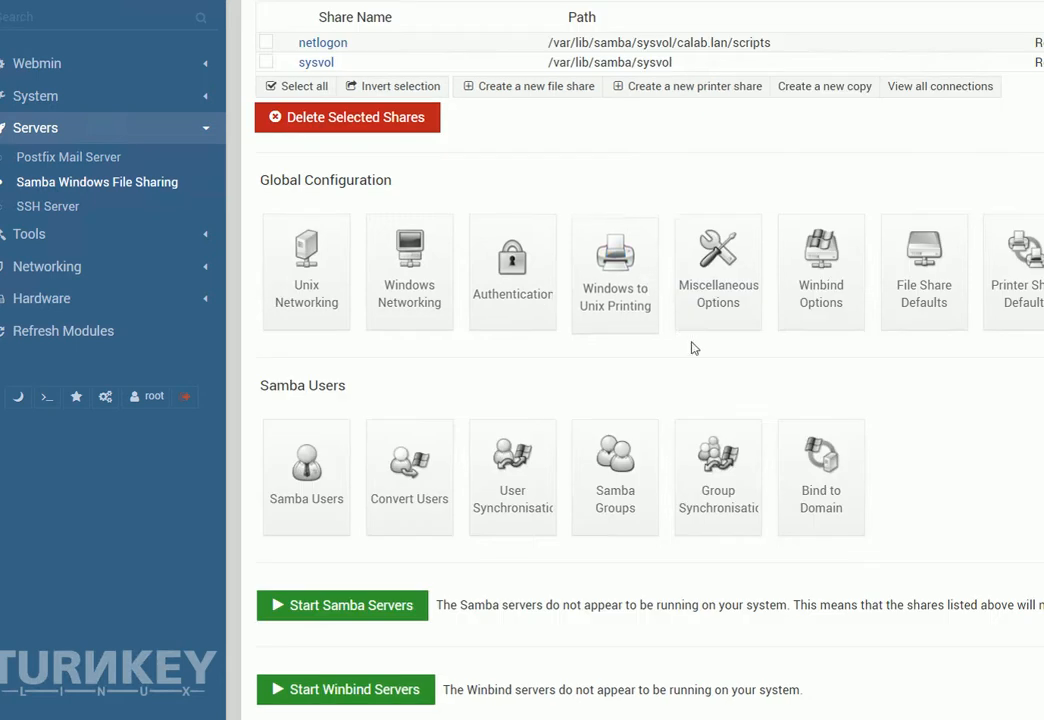
click(411, 690)
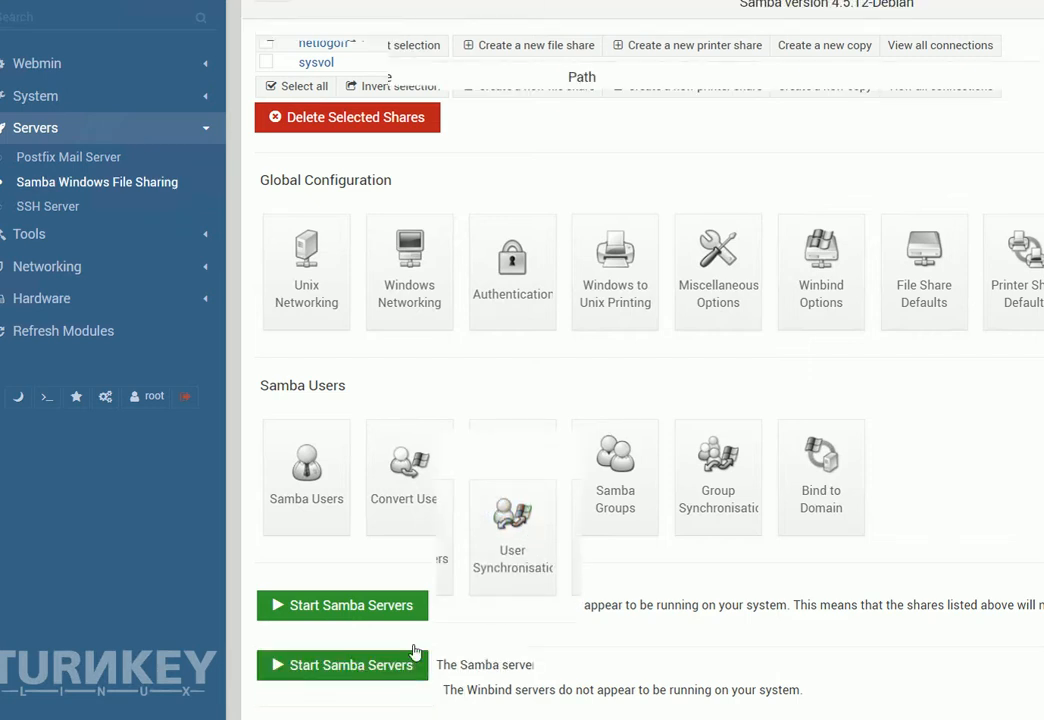
scroll(529, 602, up, 1)
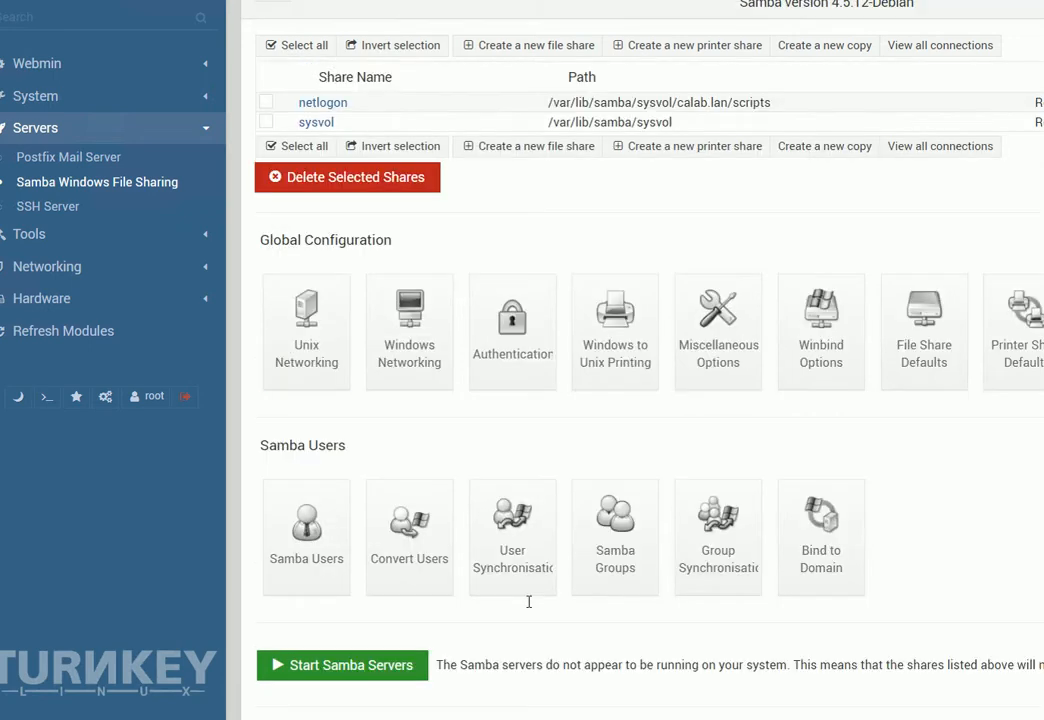
- Check the status note for the Samba servers, try to start them again, and return to the previous page
scroll(529, 607, down, 1)
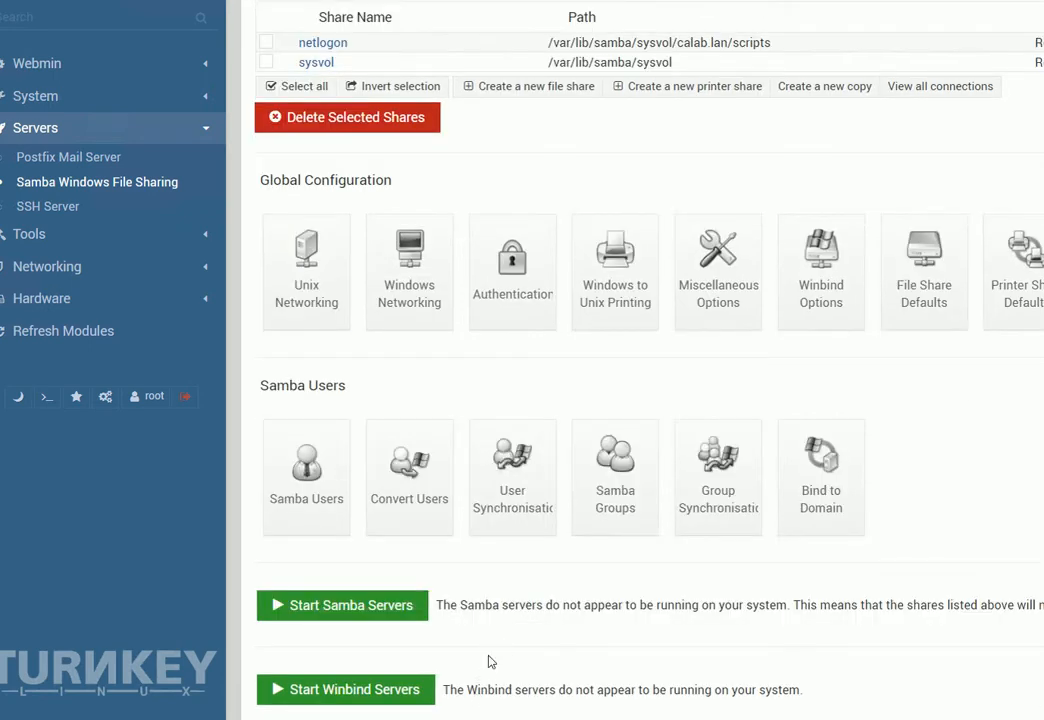
drag(522, 608, 709, 601)
click(765, 601)
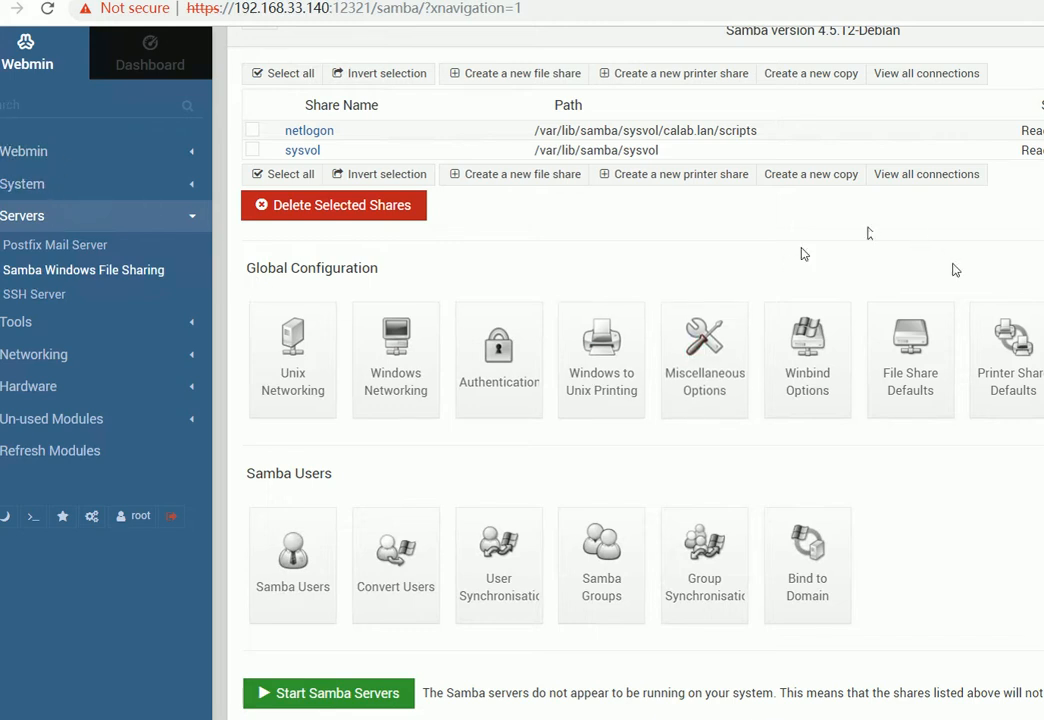
click(340, 695)
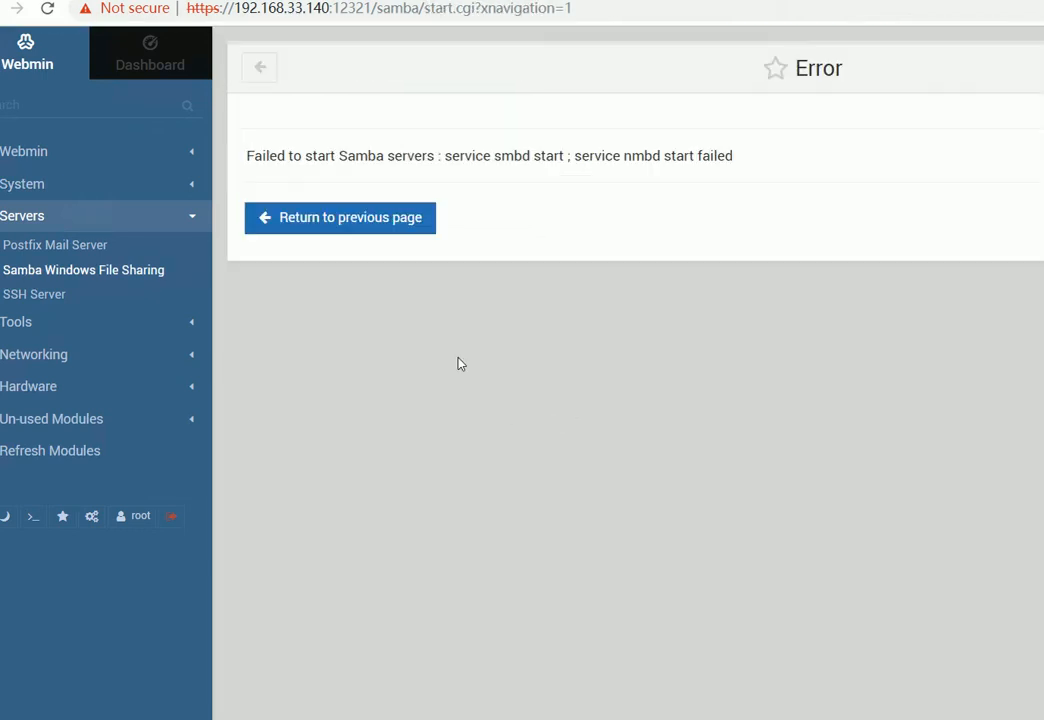
drag(283, 157, 590, 160)
click(631, 163)
click(375, 220)
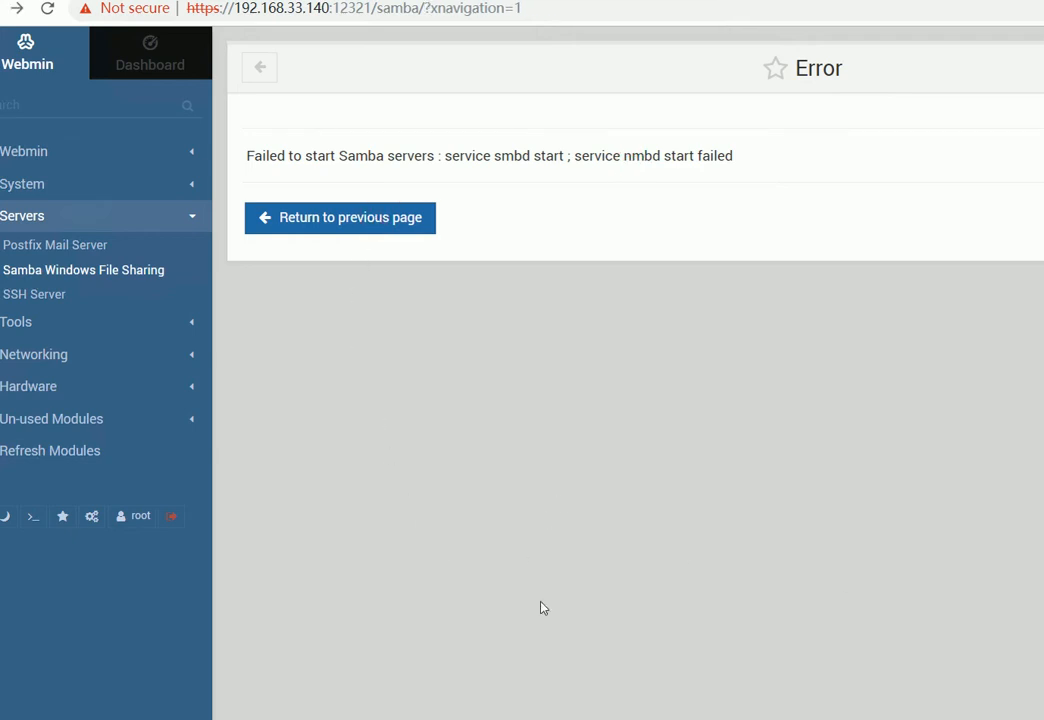
- Delete the "security = user" line from the [global] section of /etc/samba/smb.conf and undo the deletion
click(319, 225)
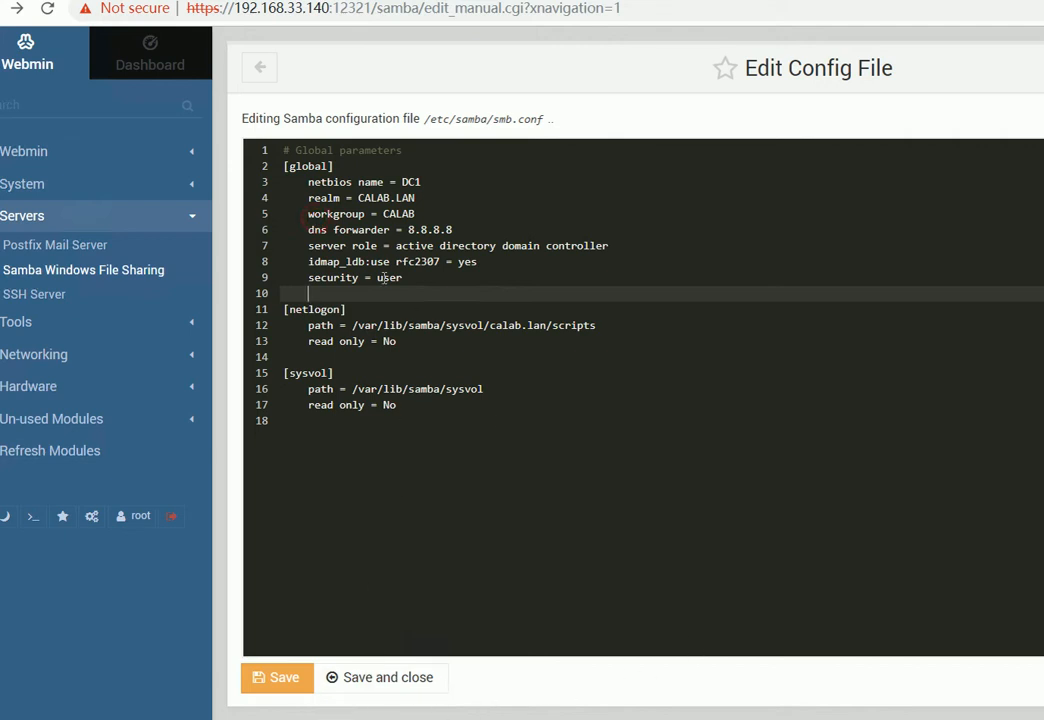
drag(402, 277, 275, 278)
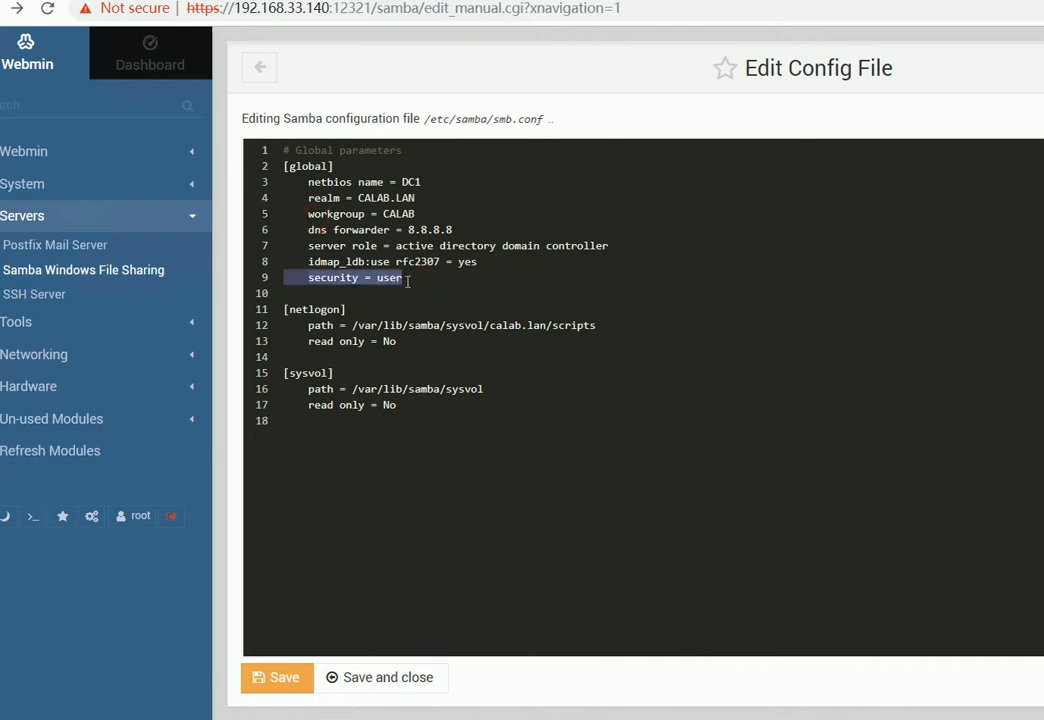
click(410, 281)
drag(432, 281, 262, 285)
key(BackSpace)
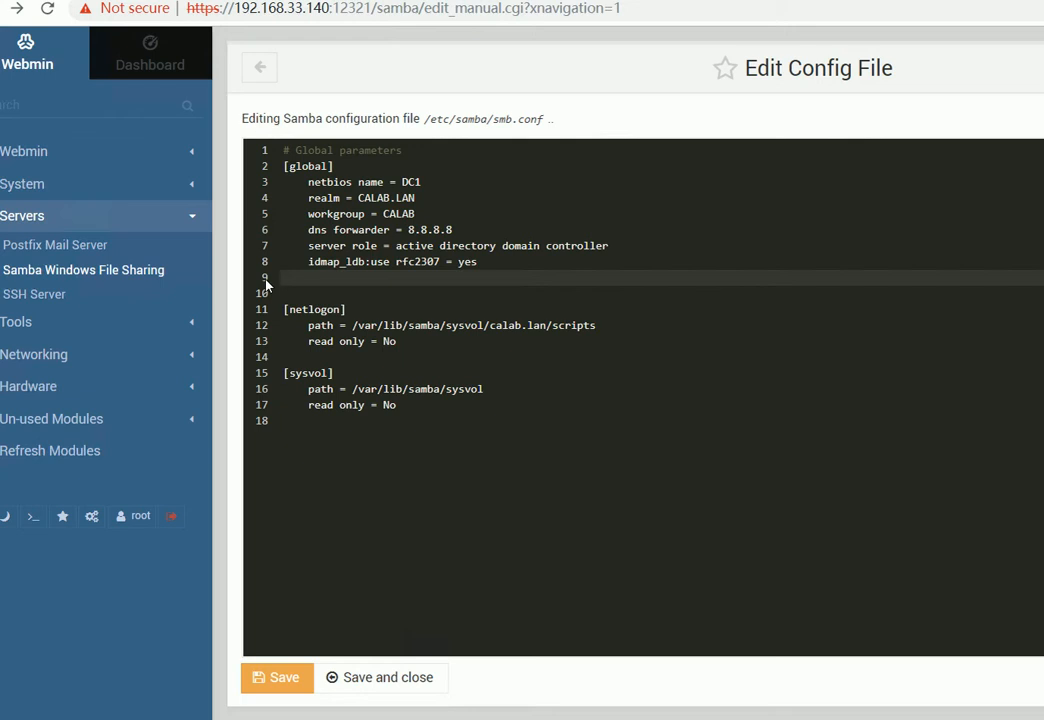
key(ctrl+z)
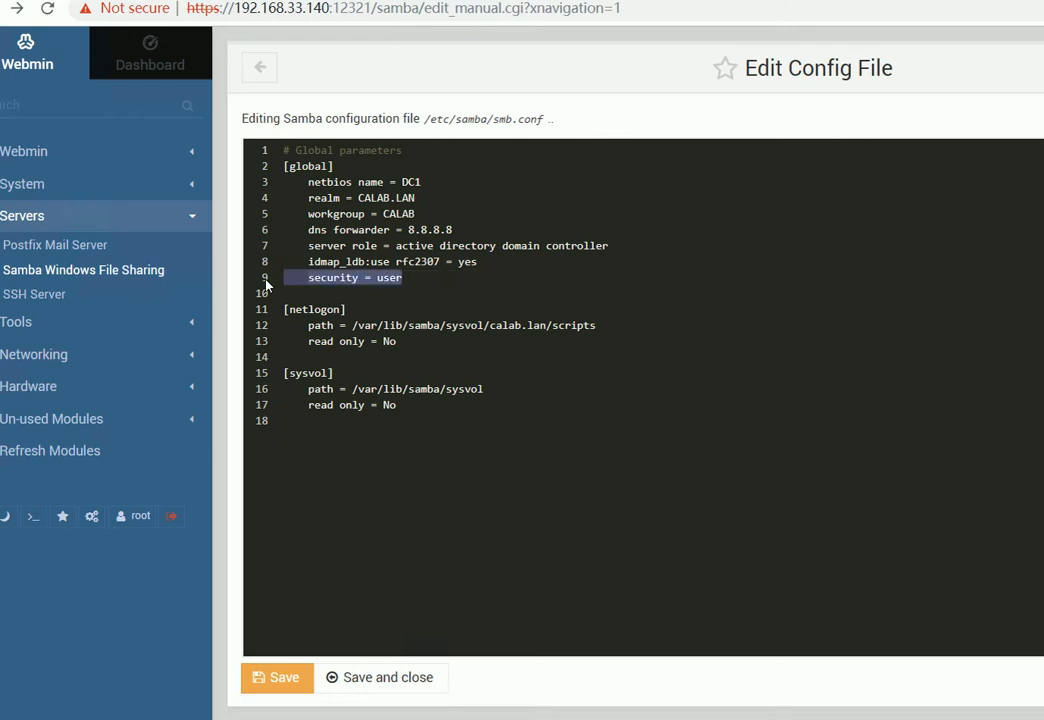
- Save and close the Samba configuration file with "security = user" in it and try to start the Samba servers
click(360, 685)
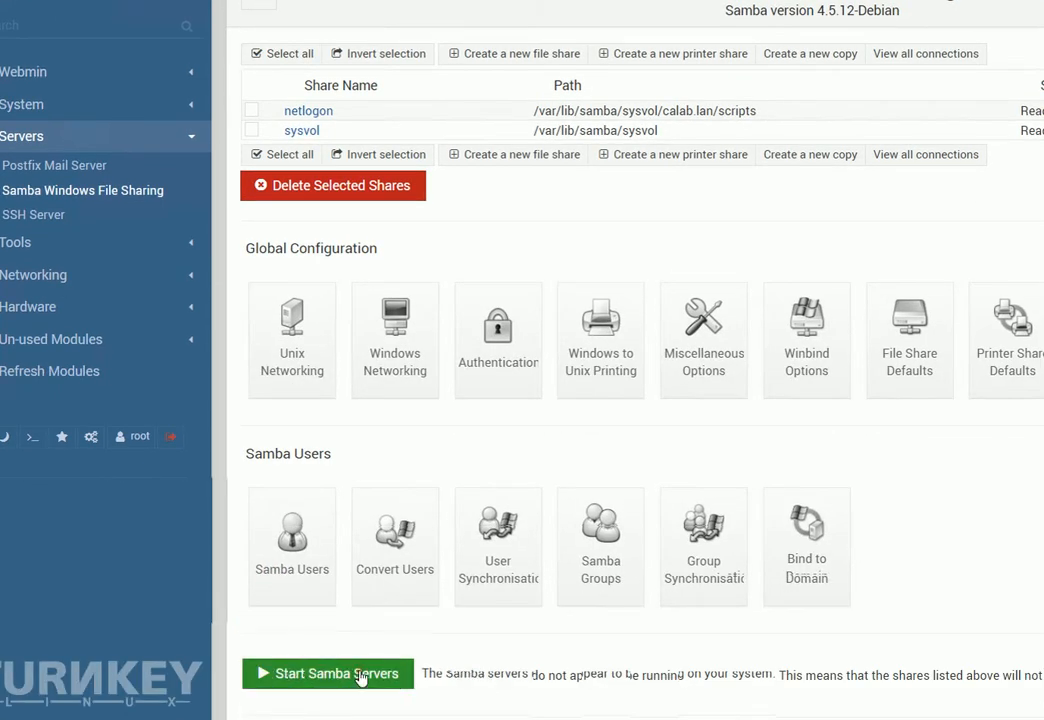
click(365, 673)
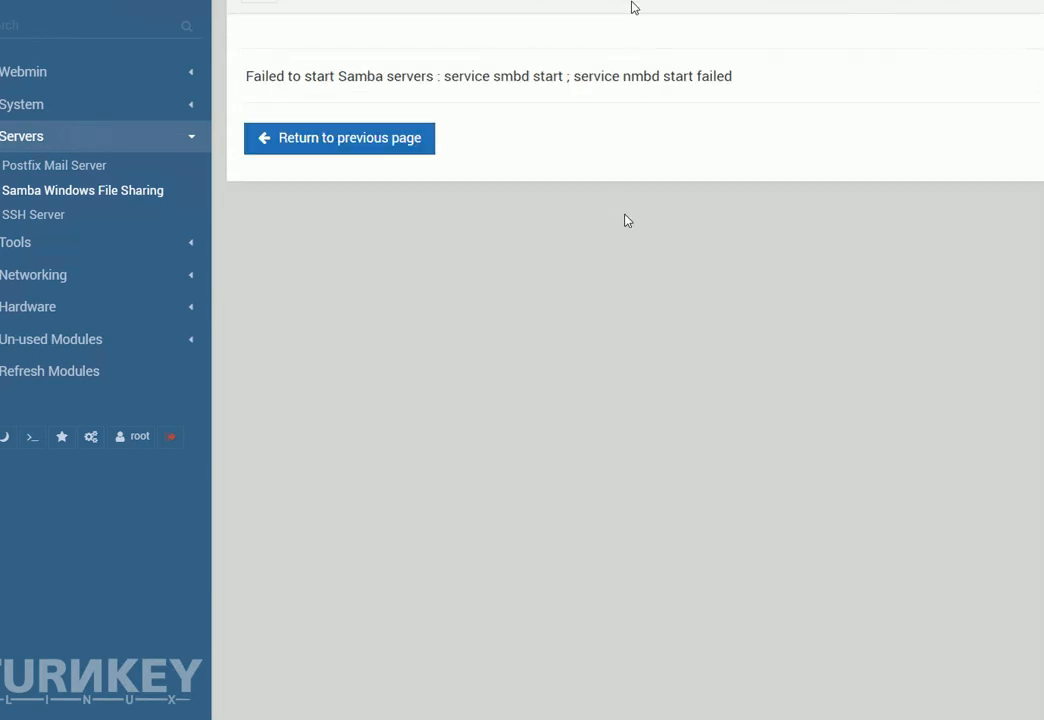
drag(255, 70, 774, 84)
click(771, 78)
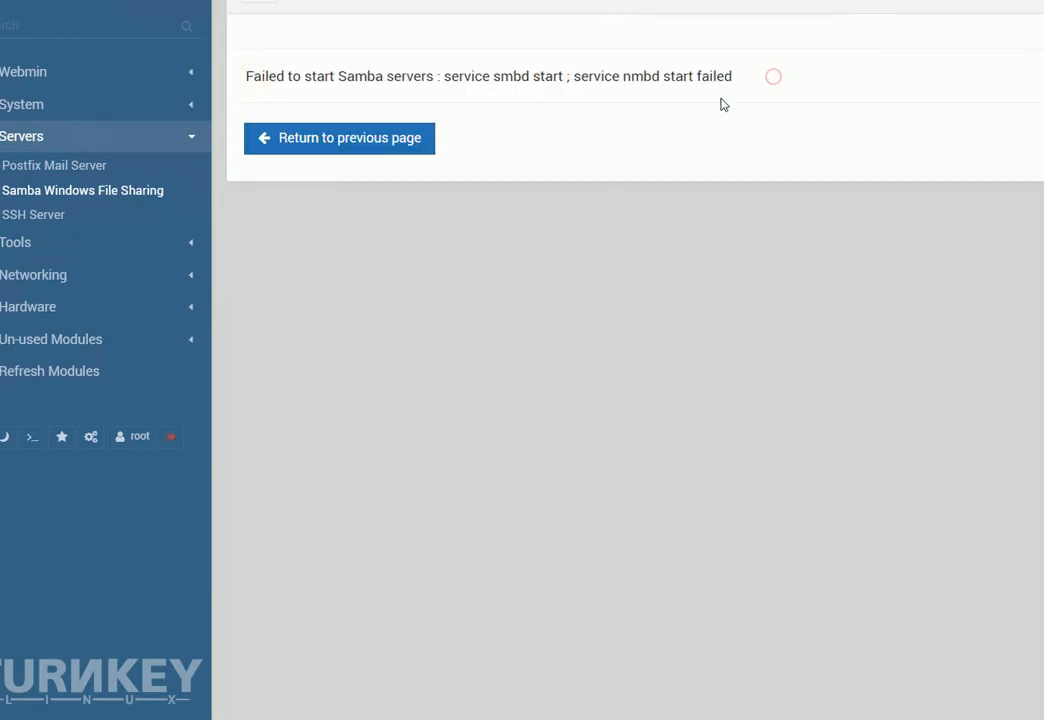